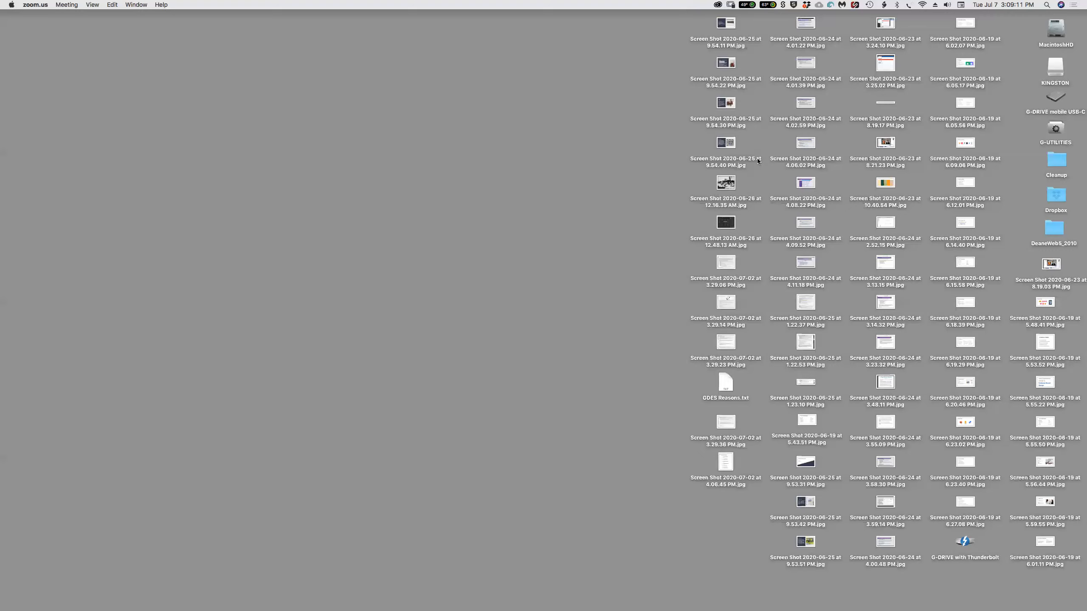
# Step: Set the four June 25 9.54 PM screenshots aside mid-desktop and move the remaining screenshots and GDES Reasons.txt into the Cleanup folder
pyautogui.moveTo(695, 22); pyautogui.dragTo(616, 148)
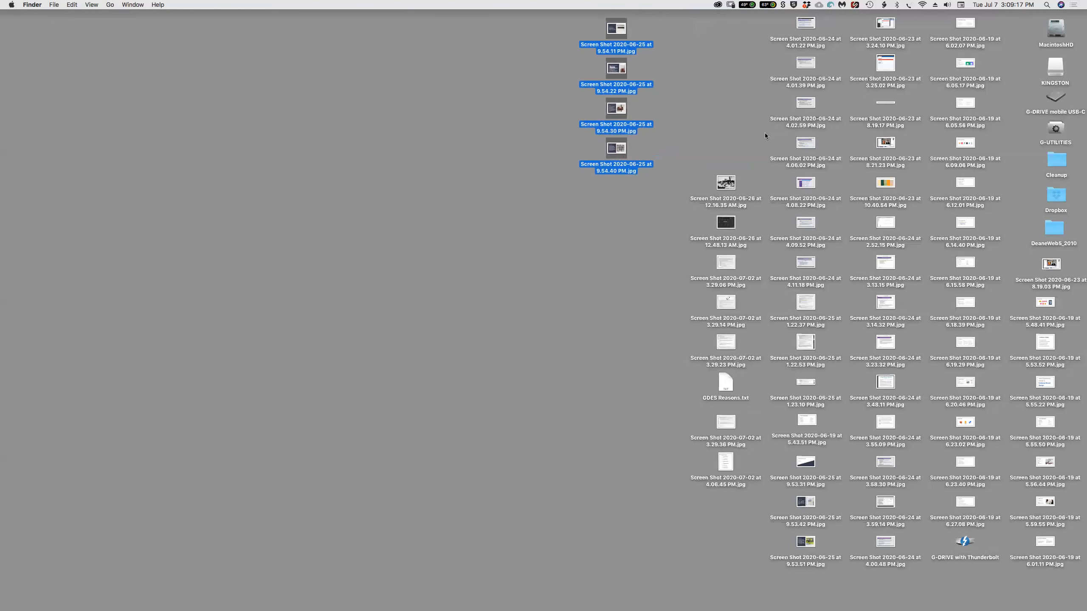
pyautogui.moveTo(702, 22); pyautogui.dragTo(987, 508)
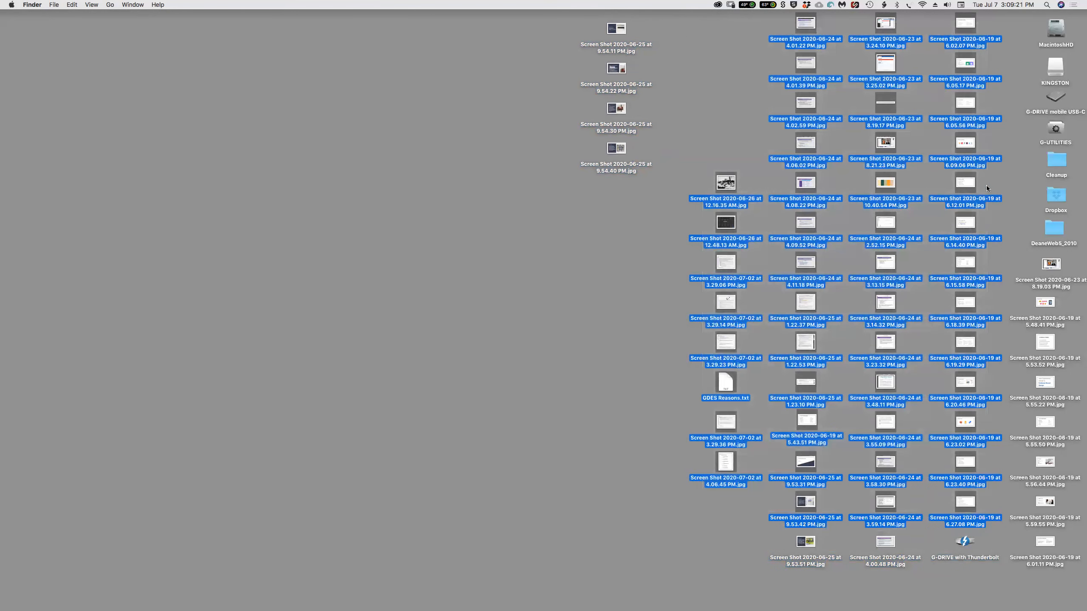
pyautogui.moveTo(968, 185); pyautogui.dragTo(1057, 163)
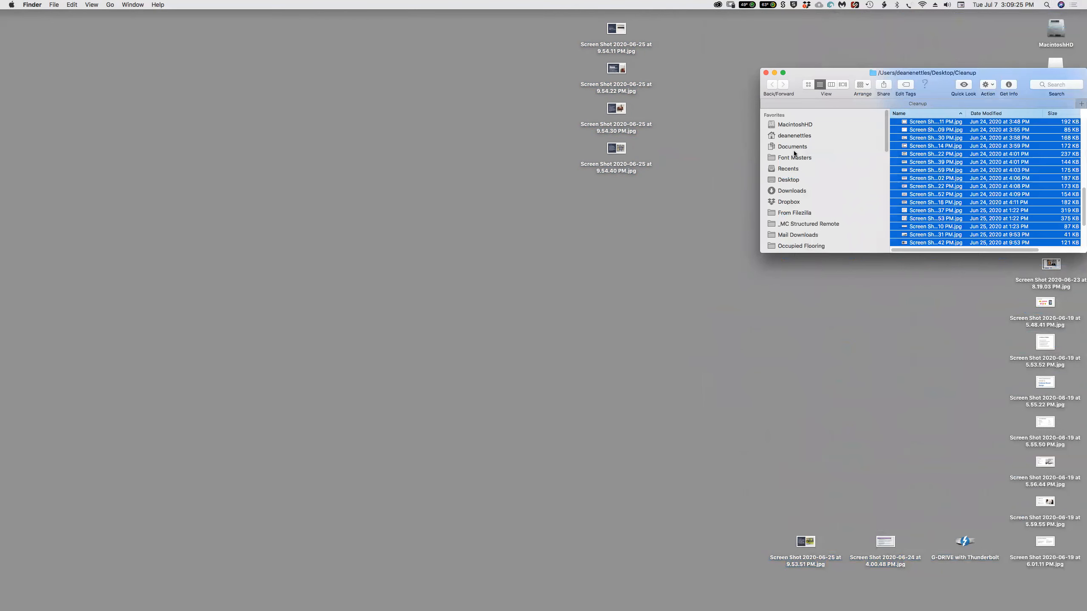
pyautogui.click(766, 73)
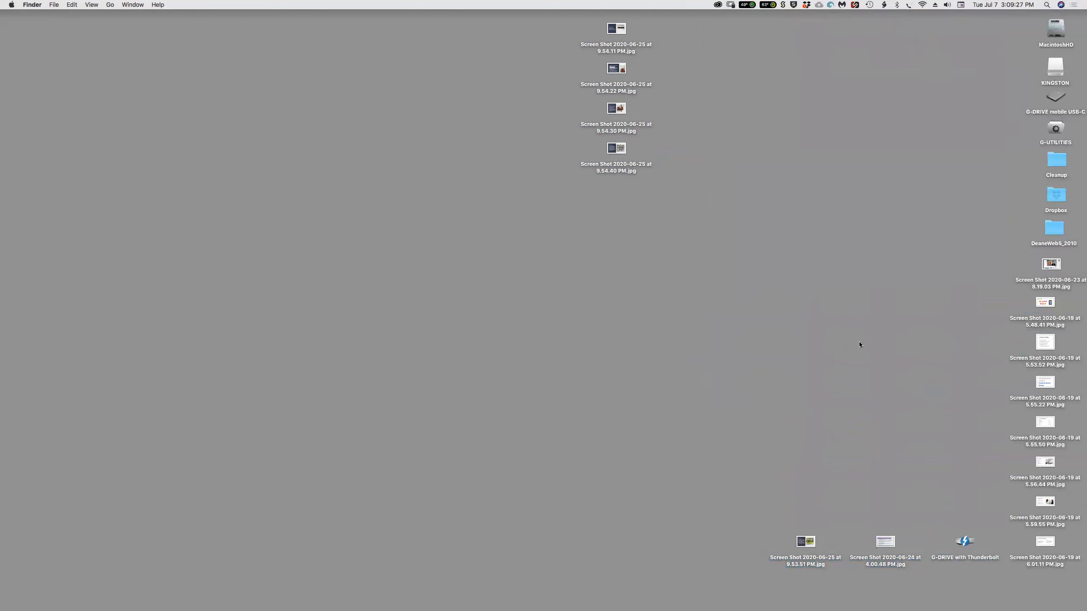
pyautogui.moveTo(1005, 253); pyautogui.dragTo(1080, 569)
pyautogui.moveTo(1047, 272); pyautogui.dragTo(1055, 162)
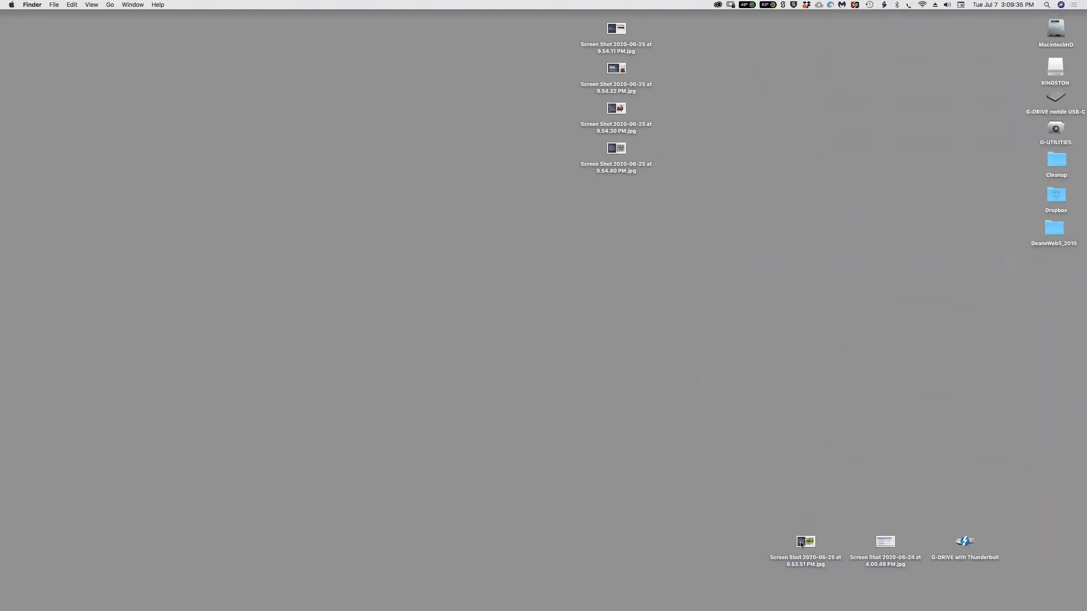
pyautogui.moveTo(761, 526); pyautogui.dragTo(1055, 172)
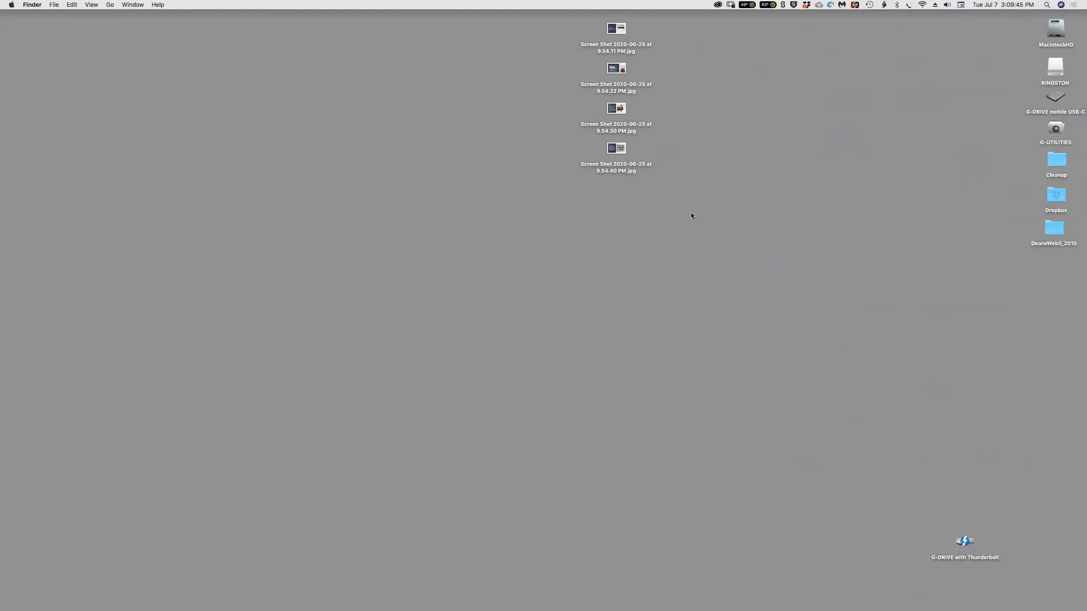
pyautogui.click(56, 5)
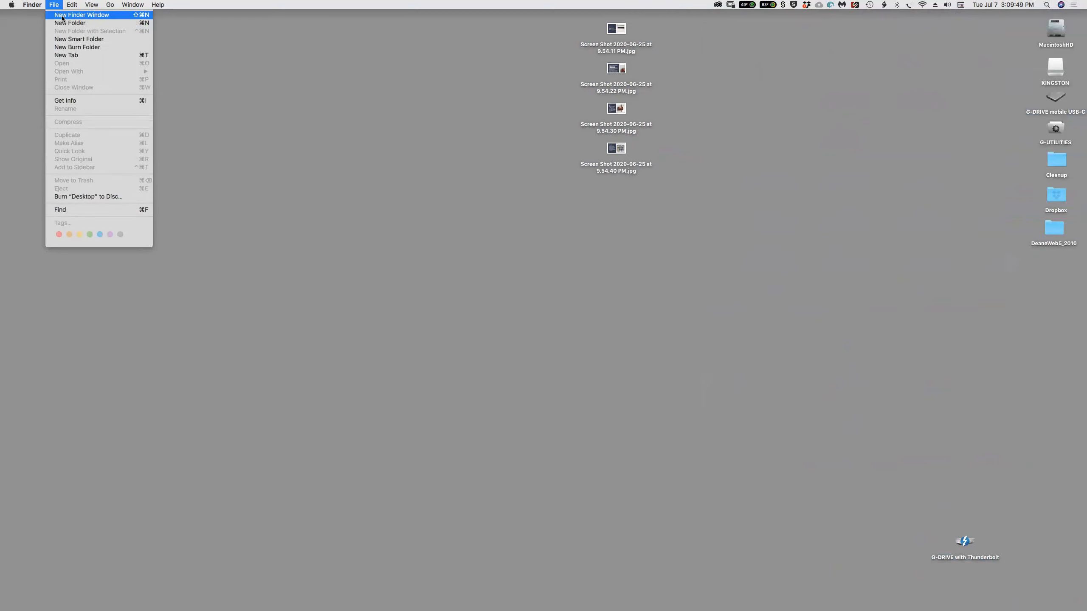
pyautogui.click(62, 16)
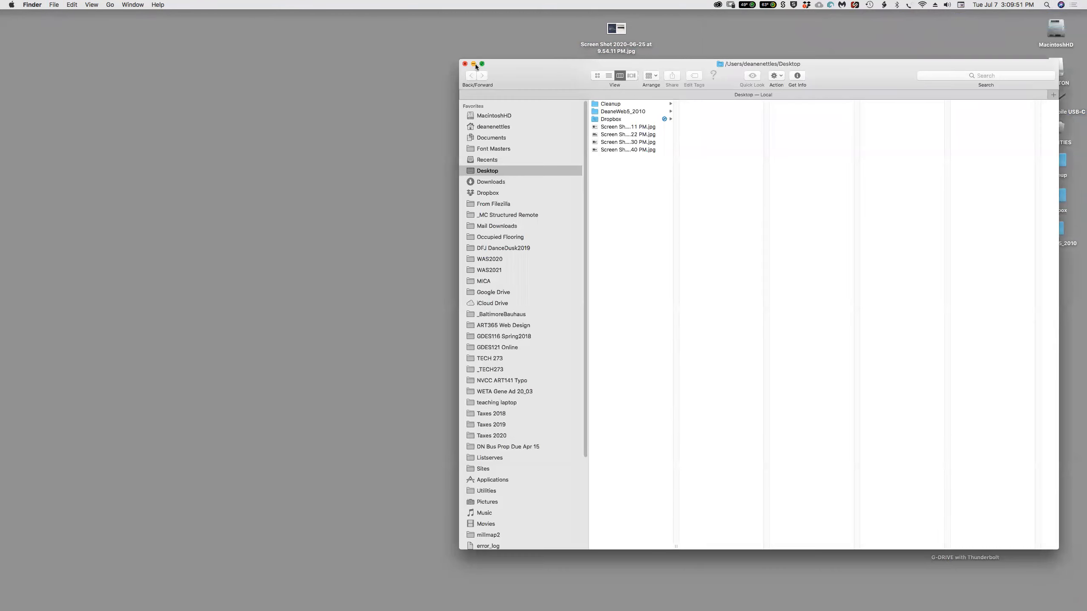
pyautogui.click(464, 65)
# Step: Create a new folder in the middle of the desktop, named with the student's full name followed by "GDES121 Fall 2020"
pyautogui.click(53, 6)
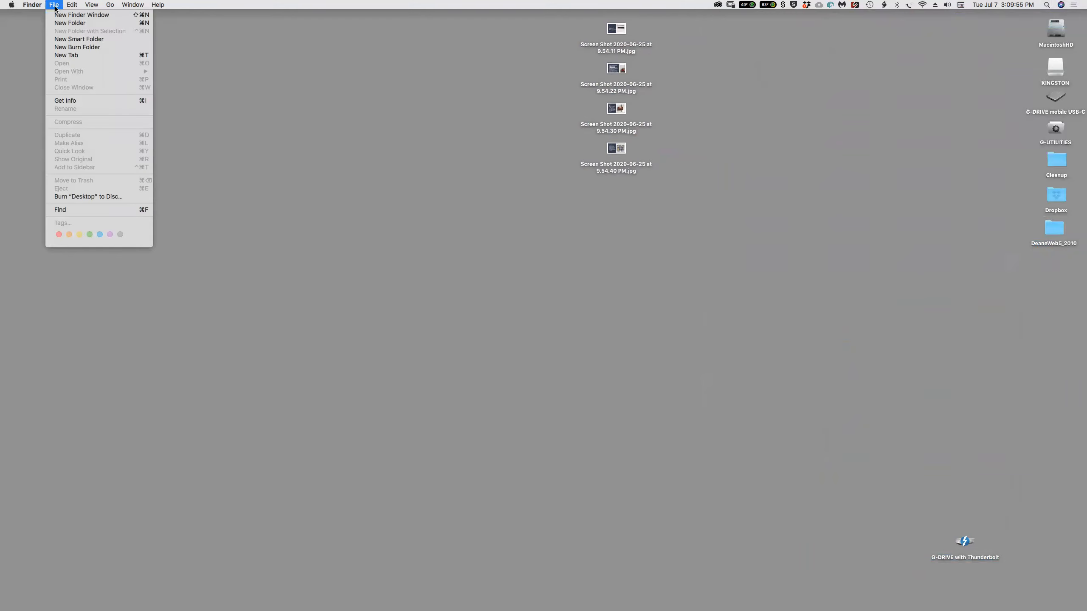
pyautogui.click(66, 23)
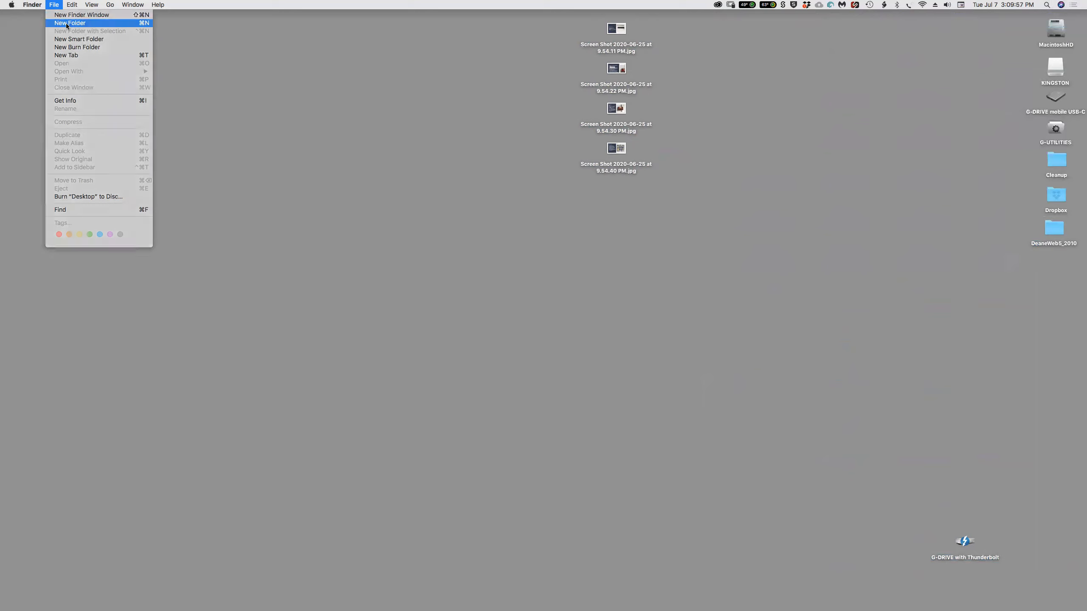
pyautogui.moveTo(1047, 307); pyautogui.dragTo(567, 259)
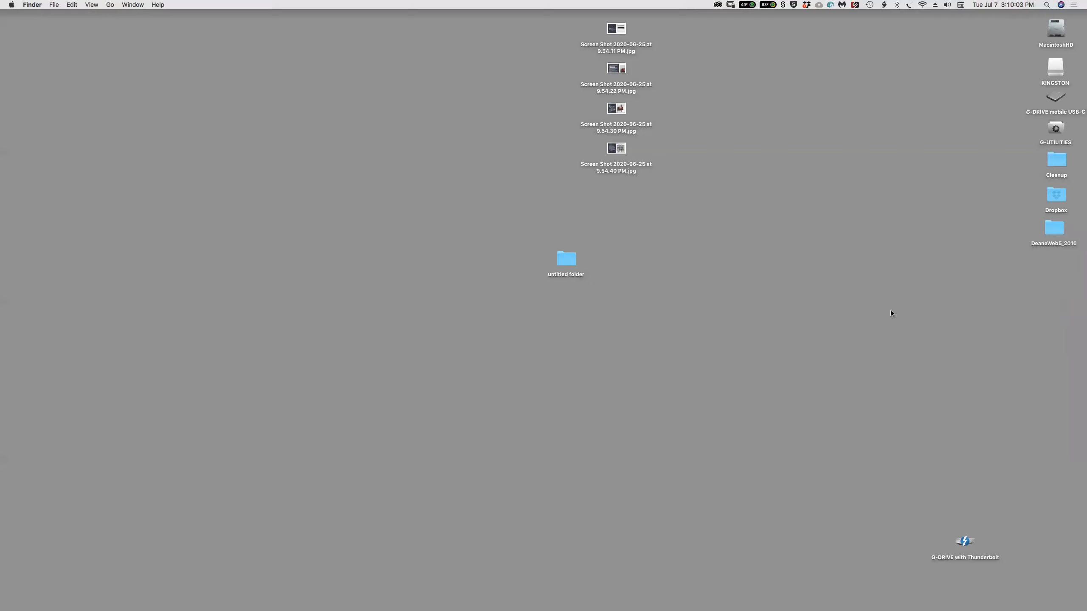
pyautogui.click(557, 275)
pyautogui.click(562, 275)
pyautogui.write('Deane Nettles GDES121 Fall 2')
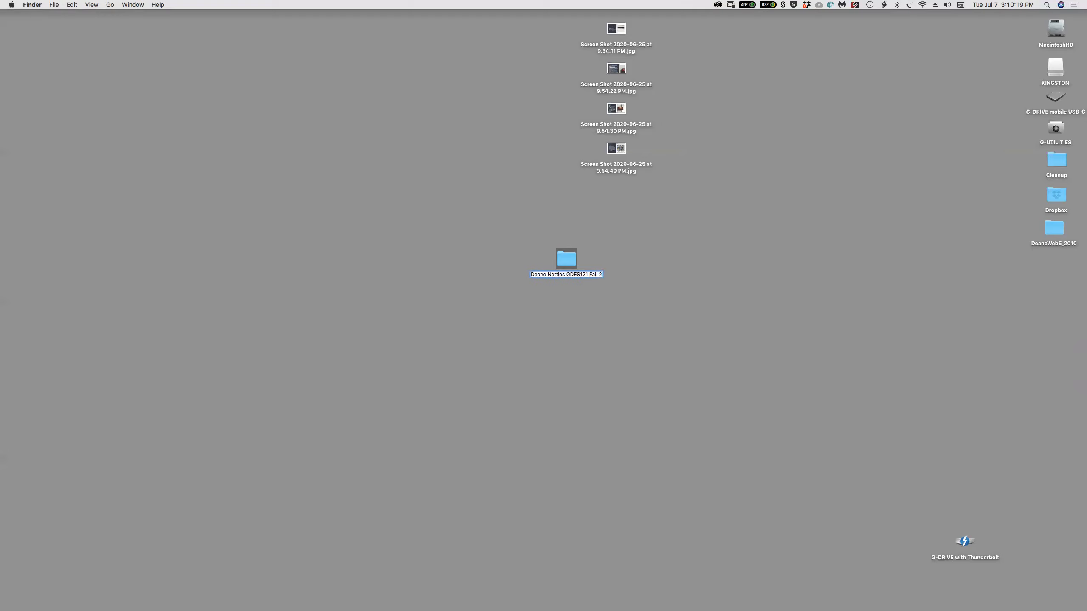
pyautogui.write('020')
pyautogui.click(594, 303)
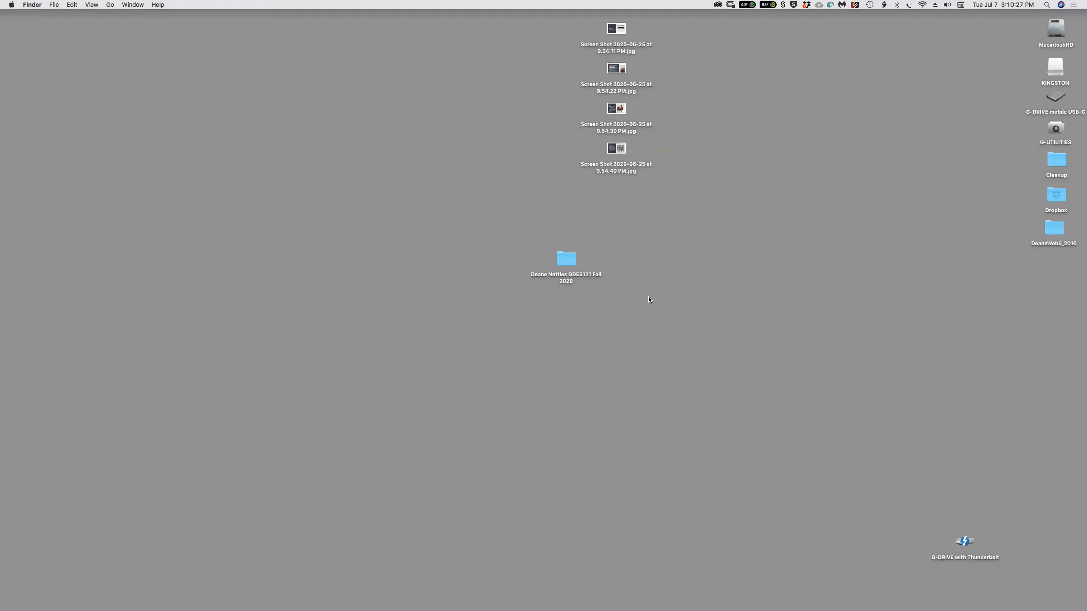
# Step: Open the GDES121 Fall 2020 folder and arrange its window larger over the empty desktop area
pyautogui.doubleClick(565, 258)
pyautogui.moveTo(569, 130); pyautogui.dragTo(340, 144)
pyautogui.moveTo(490, 319); pyautogui.dragTo(745, 488)
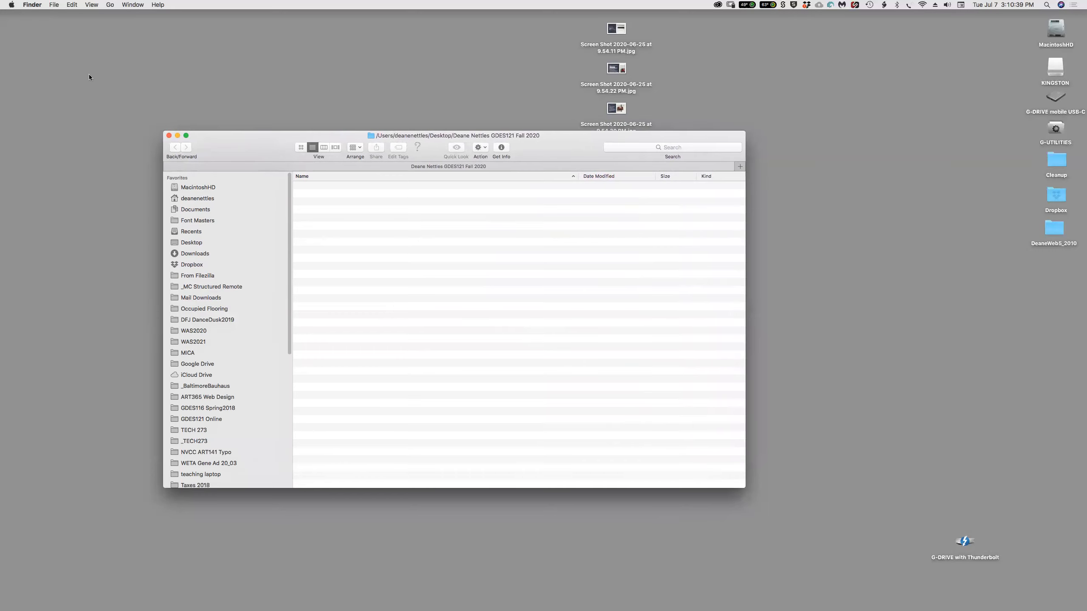
# Step: Create a subfolder in the course folder, named with the student's full name followed by "Project 1 Fall 2020"
pyautogui.click(54, 5)
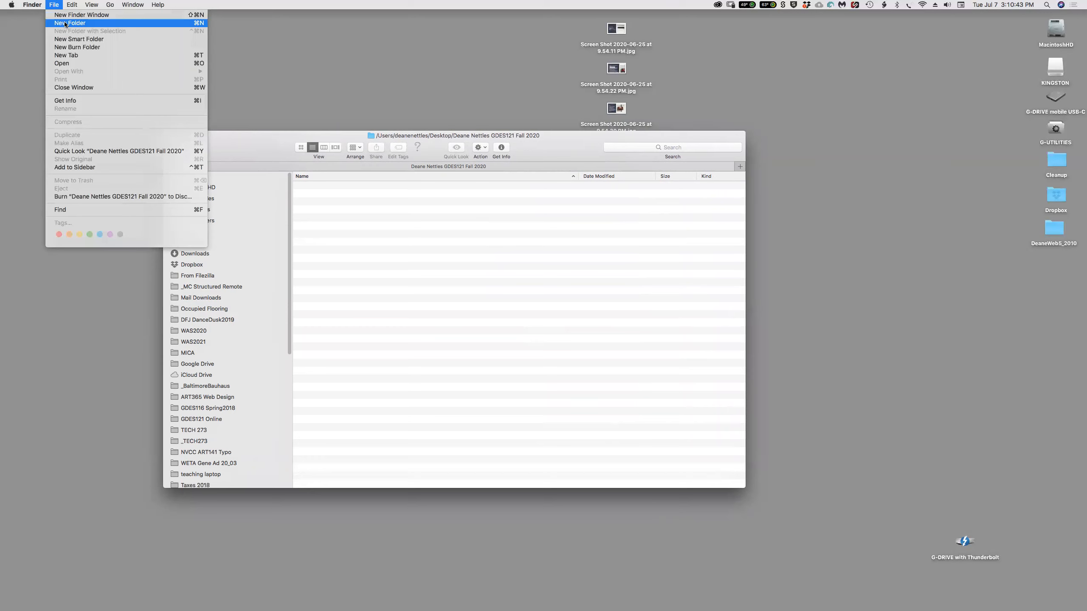
pyautogui.click(64, 22)
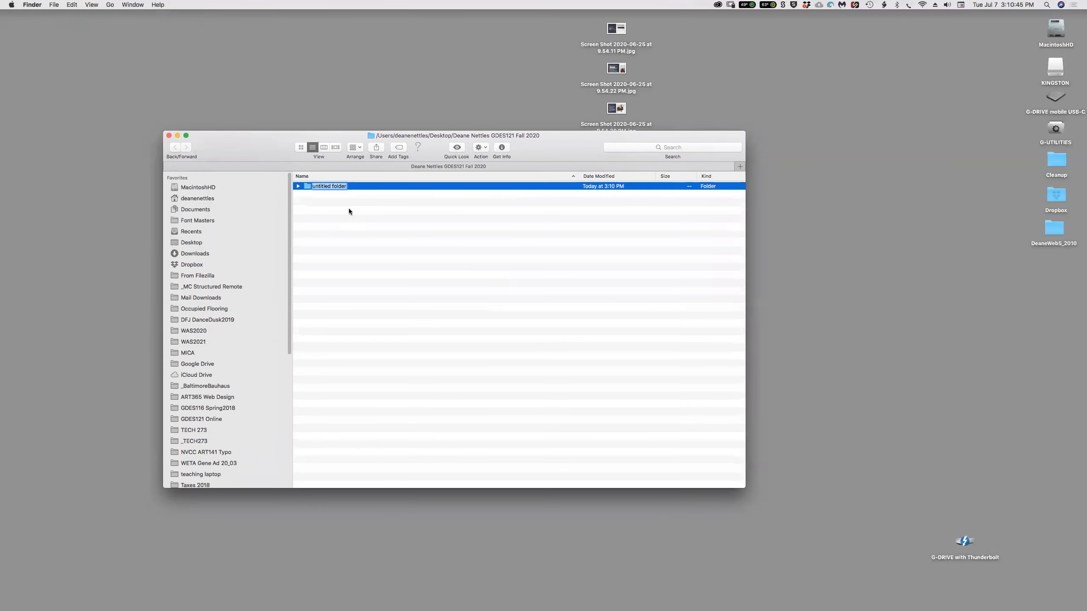
pyautogui.press('BackSpace')
pyautogui.write('Deane Nettles Project 1 Fall 2020')
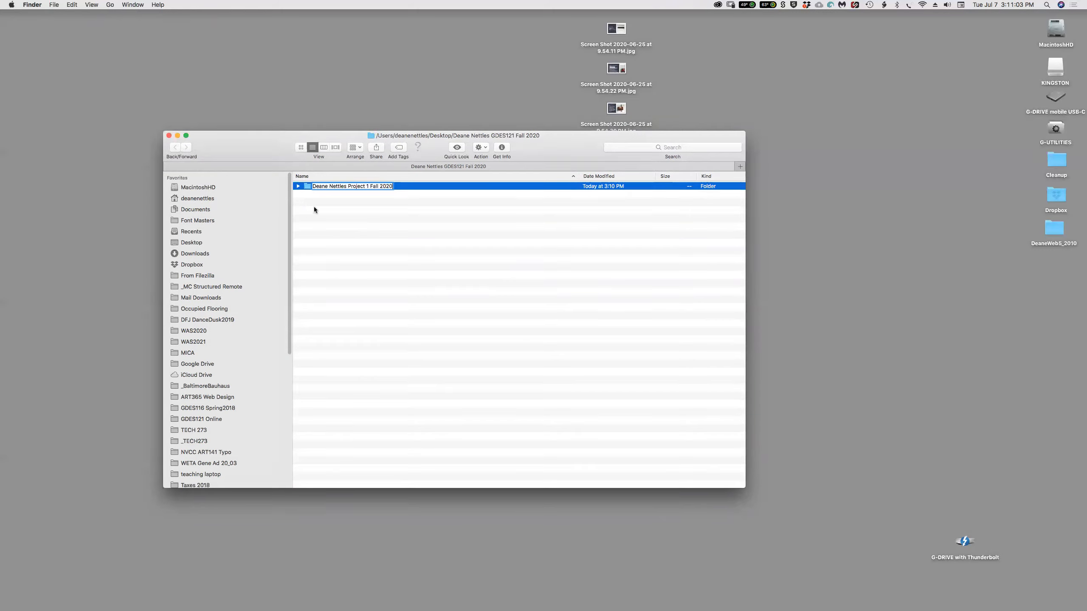
pyautogui.press('Return')
# Step: Insert "GDES121" before "Project 1" in the subfolder's name
pyautogui.click(348, 188)
pyautogui.write('GDES')
pyautogui.press('BackSpace')
pyautogui.write('121')
pyautogui.press('Return')
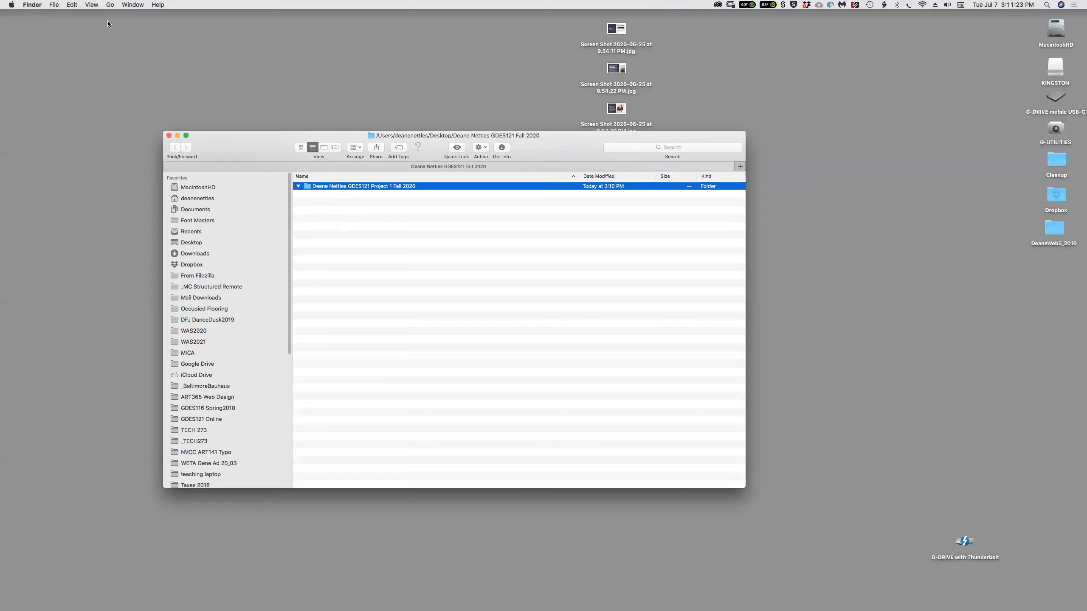
# Step: Create a folder named "images", move it into the Project 1 folder, and collapse that folder
pyautogui.click(54, 4)
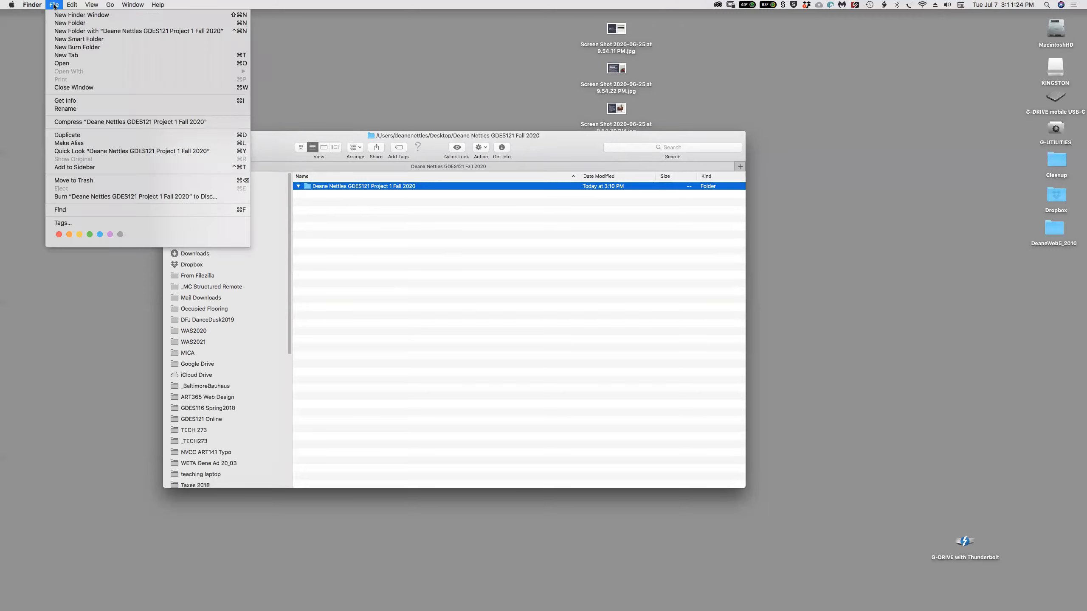
pyautogui.click(65, 24)
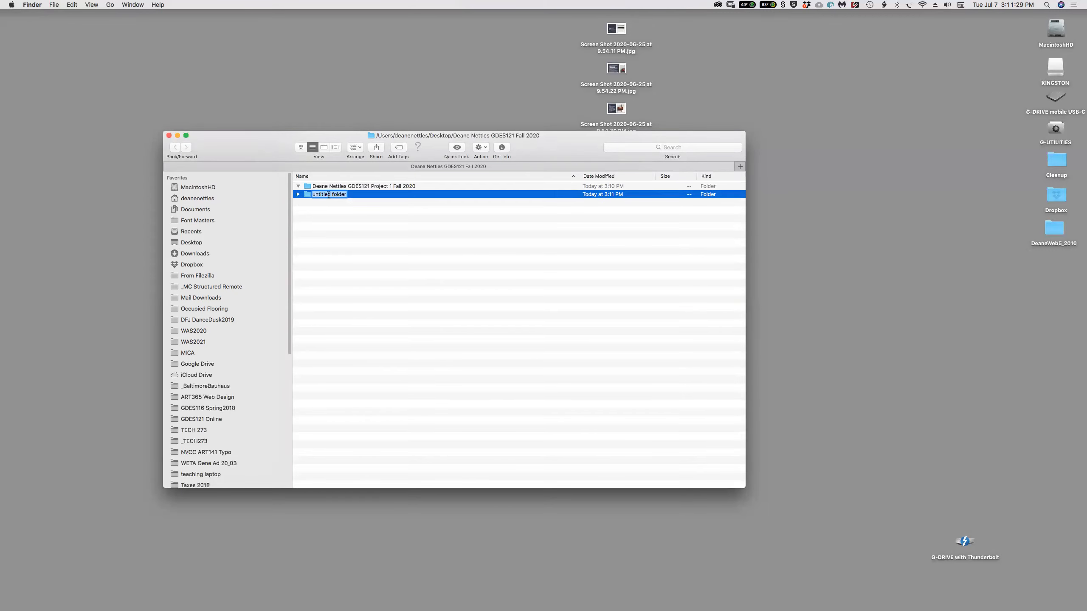
pyautogui.write('images')
pyautogui.moveTo(307, 194); pyautogui.dragTo(307, 185)
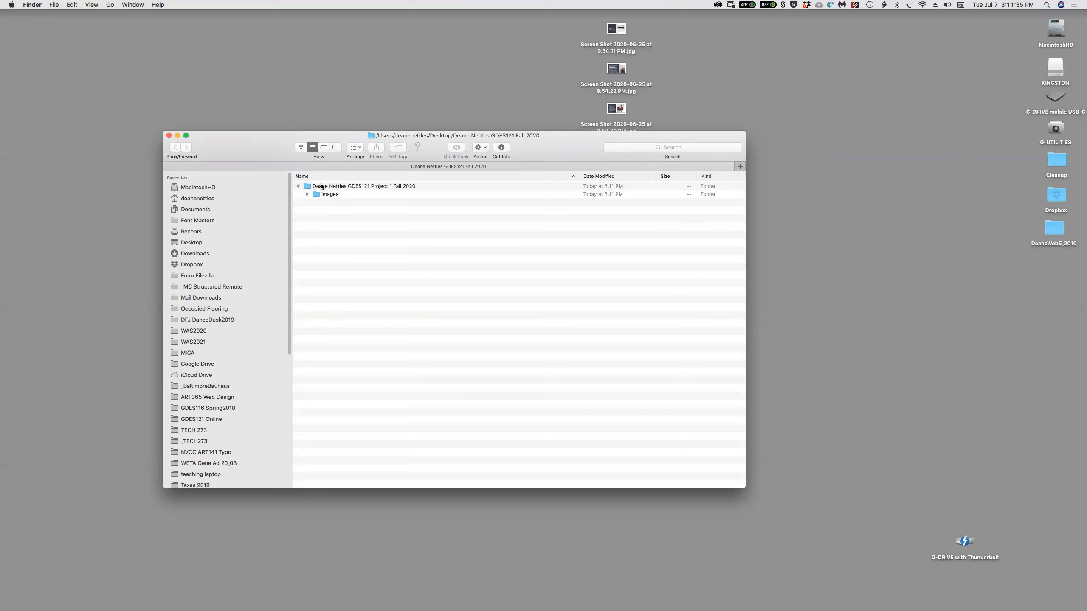
pyautogui.click(298, 186)
# Step: Duplicate the Project 1 folder and rename the copy for Project 2, removing the word "copy" from its name
pyautogui.click(306, 187)
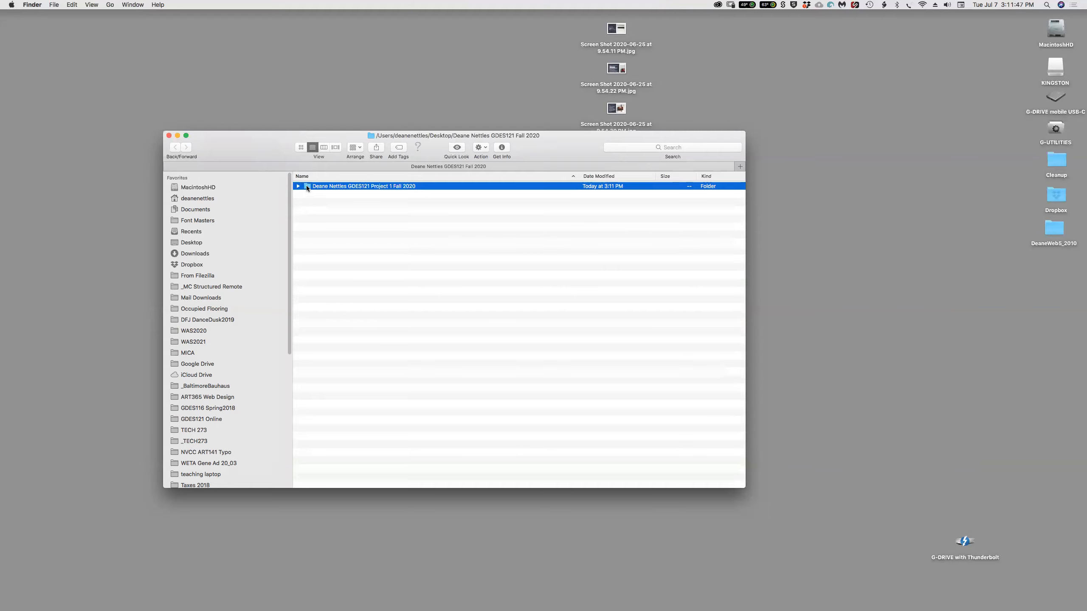
pyautogui.click(54, 5)
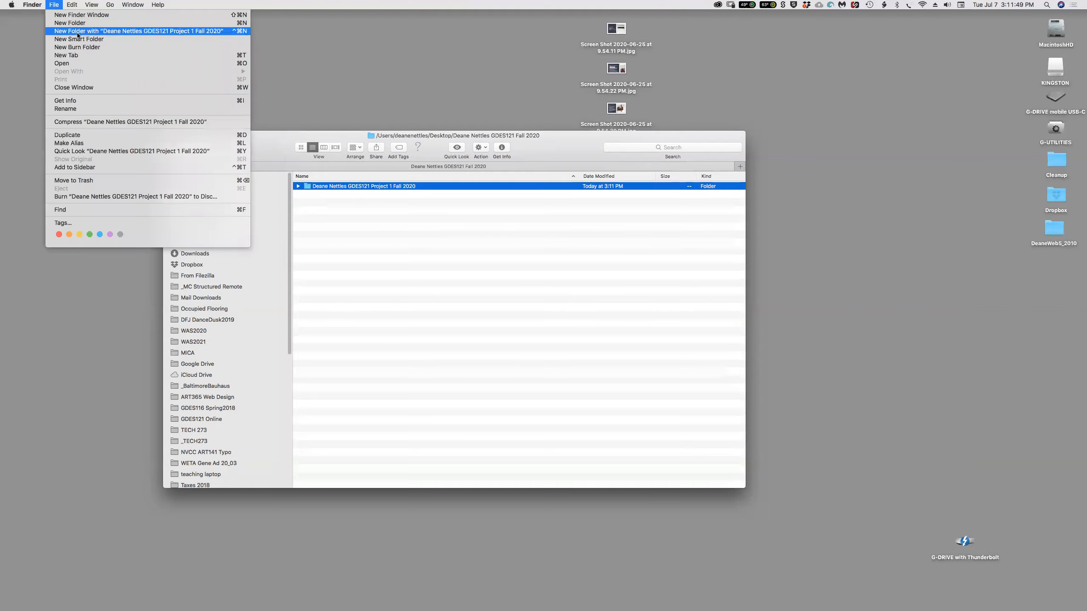
pyautogui.click(73, 136)
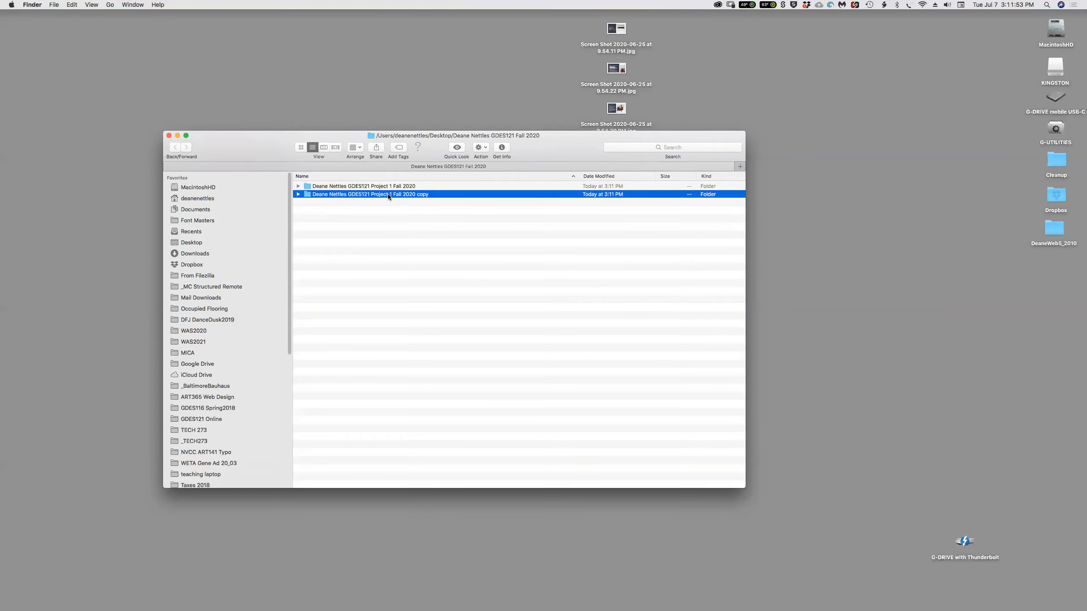
pyautogui.click(391, 194)
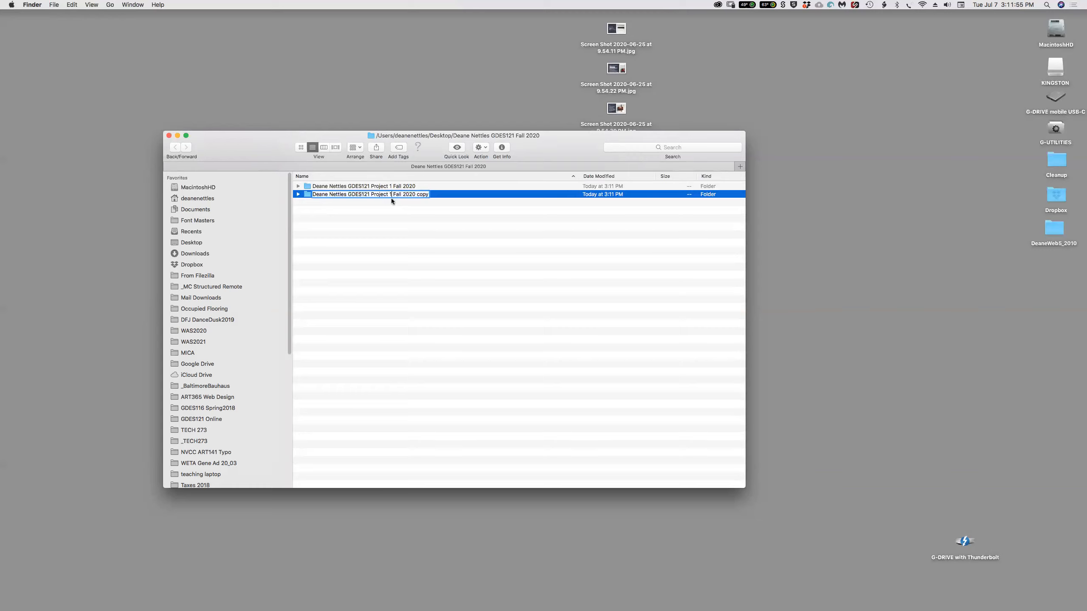
pyautogui.press('BackSpace')
pyautogui.write('2')
pyautogui.moveTo(414, 194); pyautogui.dragTo(437, 197)
pyautogui.press('Return')
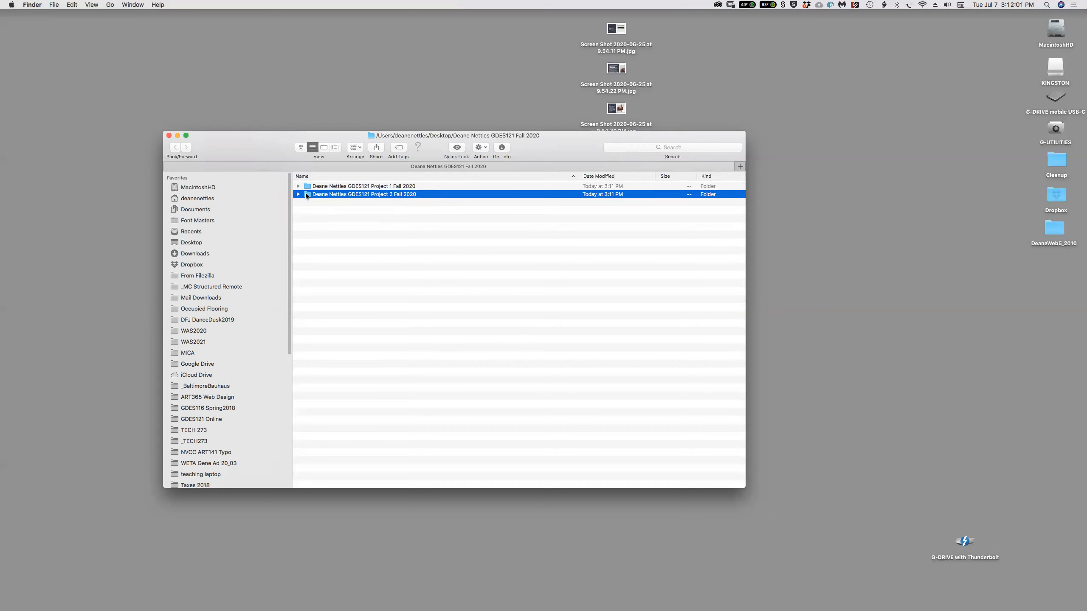
# Step: Duplicate the Project 2 folder and rename the copy for Project 3, removing the word "copy" from its name
pyautogui.click(54, 4)
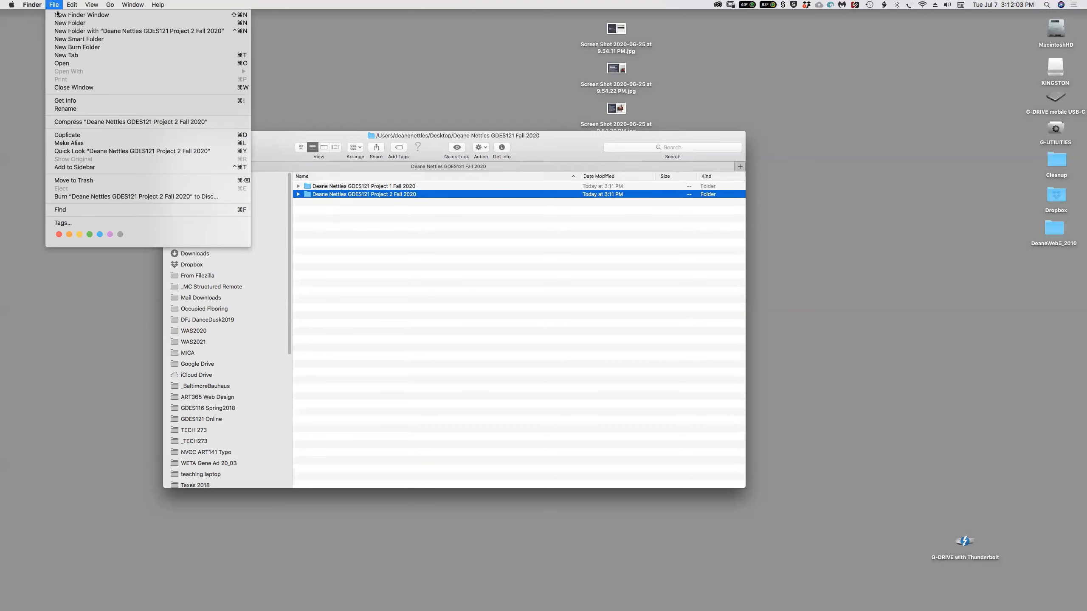
pyautogui.click(78, 134)
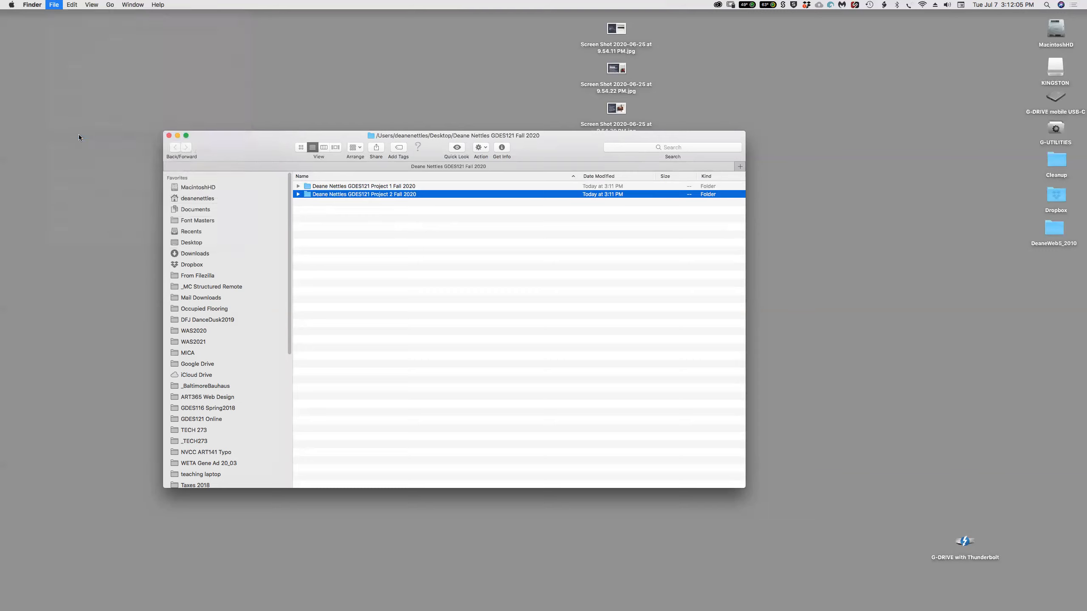
pyautogui.click(331, 202)
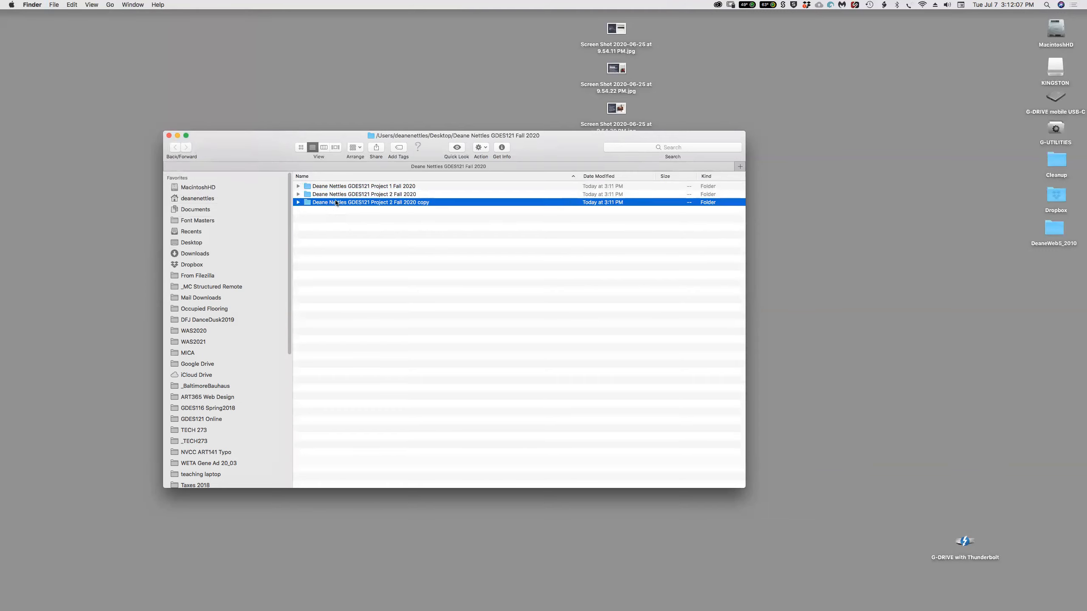
pyautogui.click(347, 202)
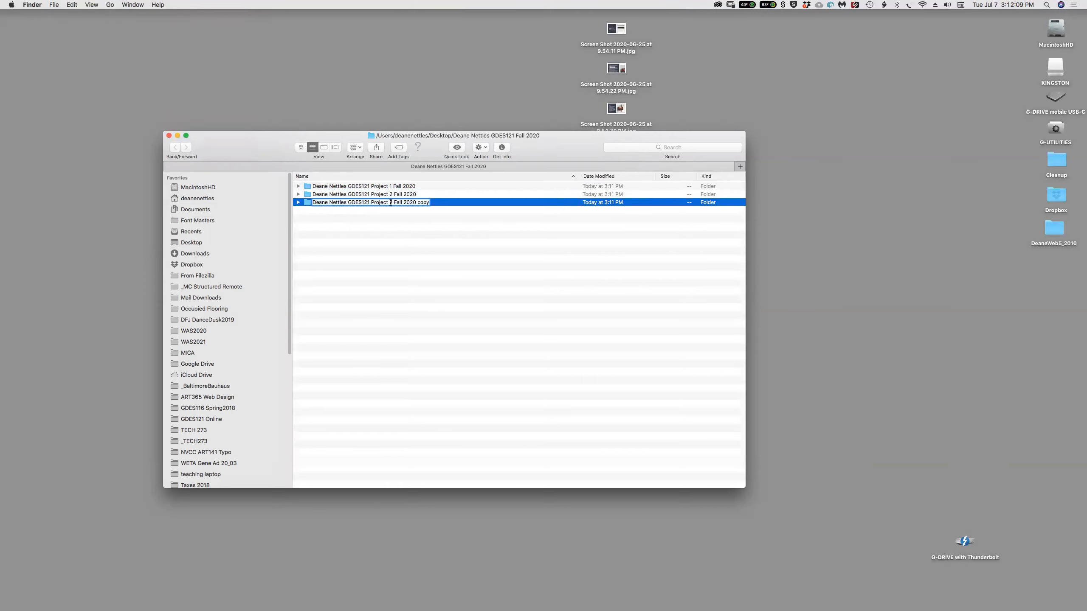
pyautogui.doubleClick(390, 202)
pyautogui.write('3')
pyautogui.moveTo(415, 202); pyautogui.dragTo(437, 207)
pyautogui.press('Return')
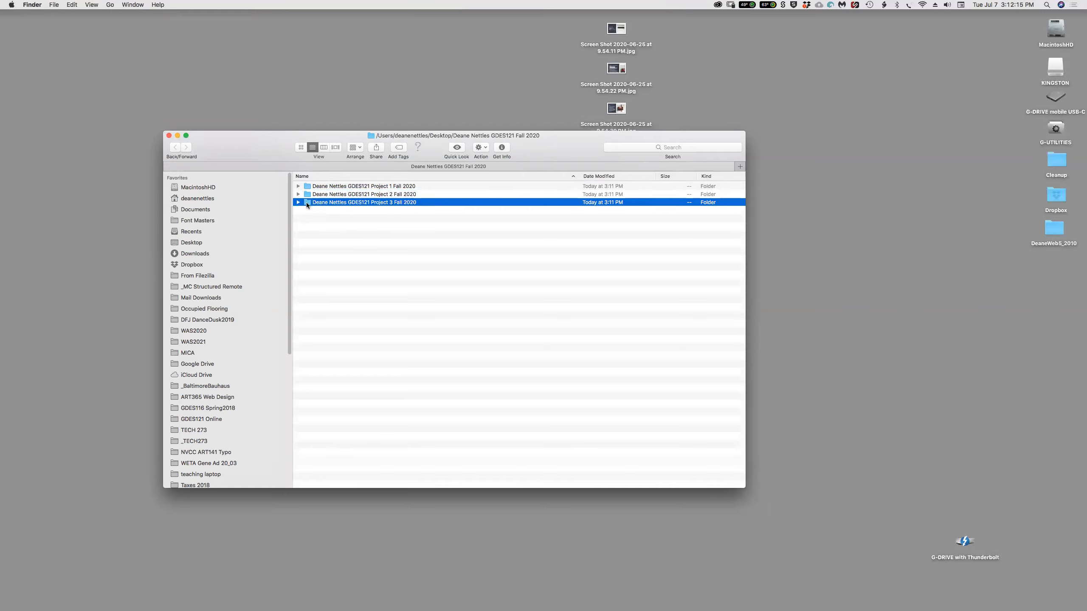
# Step: Duplicate the Project 3 folder and rename the copy for Project 4, removing the word "copy" from its name
pyautogui.press('super+d')
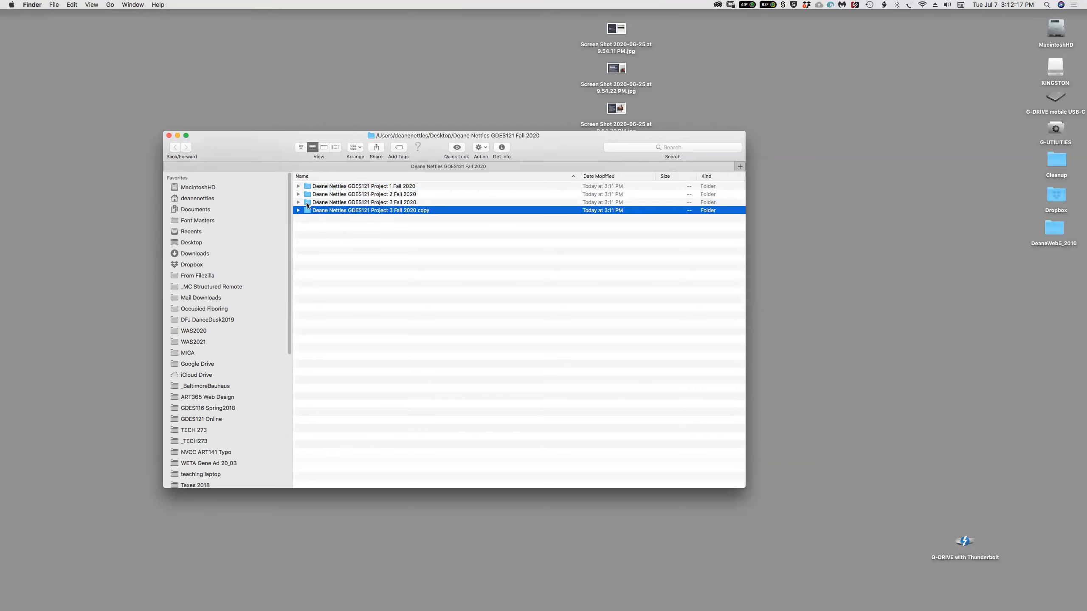
pyautogui.click(347, 210)
pyautogui.click(391, 210)
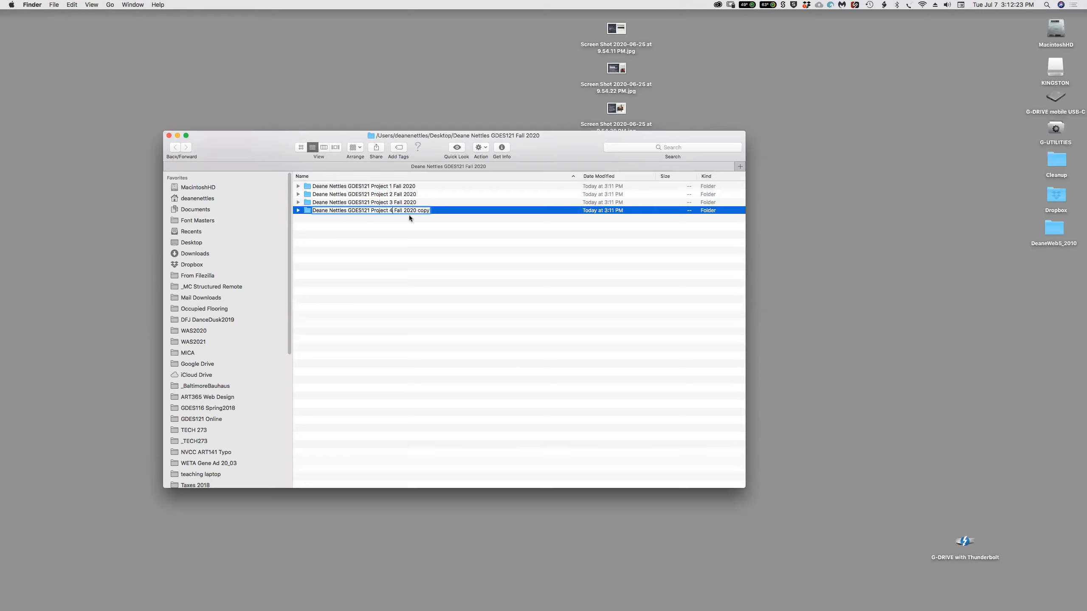
pyautogui.moveTo(416, 211); pyautogui.dragTo(435, 212)
# Step: Duplicate the Project 4 folder and rename the copy for Project 5, removing the word "copy" from its name
pyautogui.press('super+d')
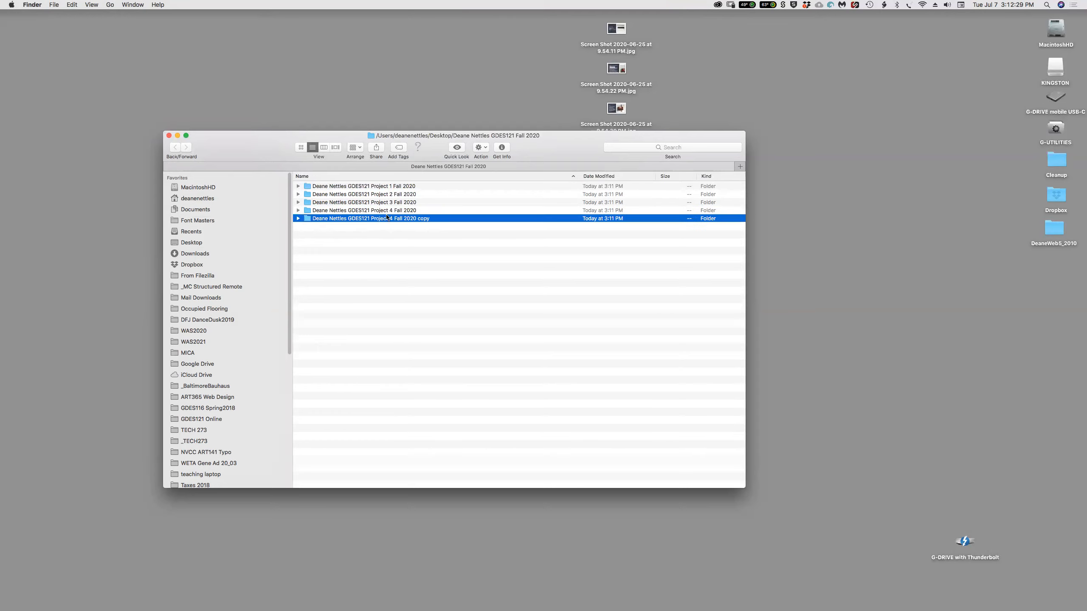
pyautogui.click(389, 219)
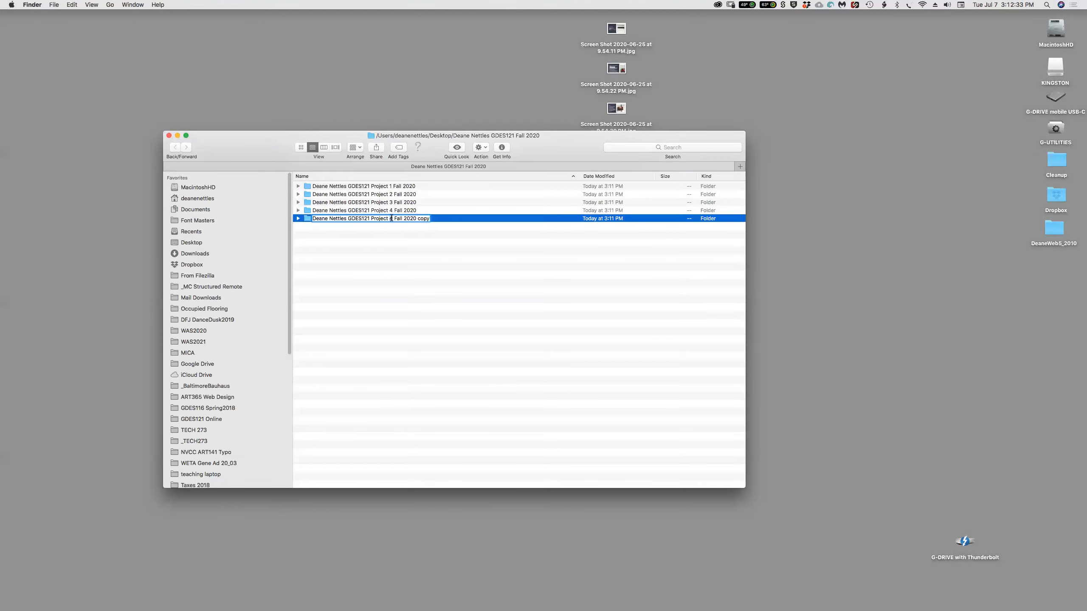
pyautogui.doubleClick(391, 218)
pyautogui.write('5')
pyautogui.moveTo(416, 219); pyautogui.dragTo(437, 219)
pyautogui.press('BackSpace')
pyautogui.press('Return')
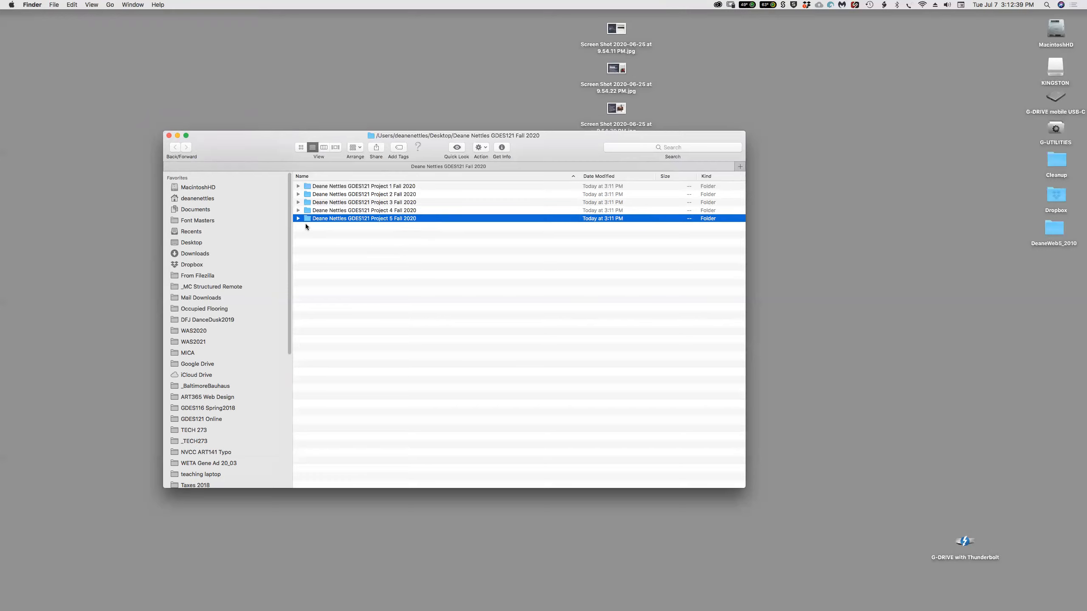
# Step: Duplicate the Project 5 folder and rename the copy for Project 6, removing the word "copy" from its name
pyautogui.press('super+d')
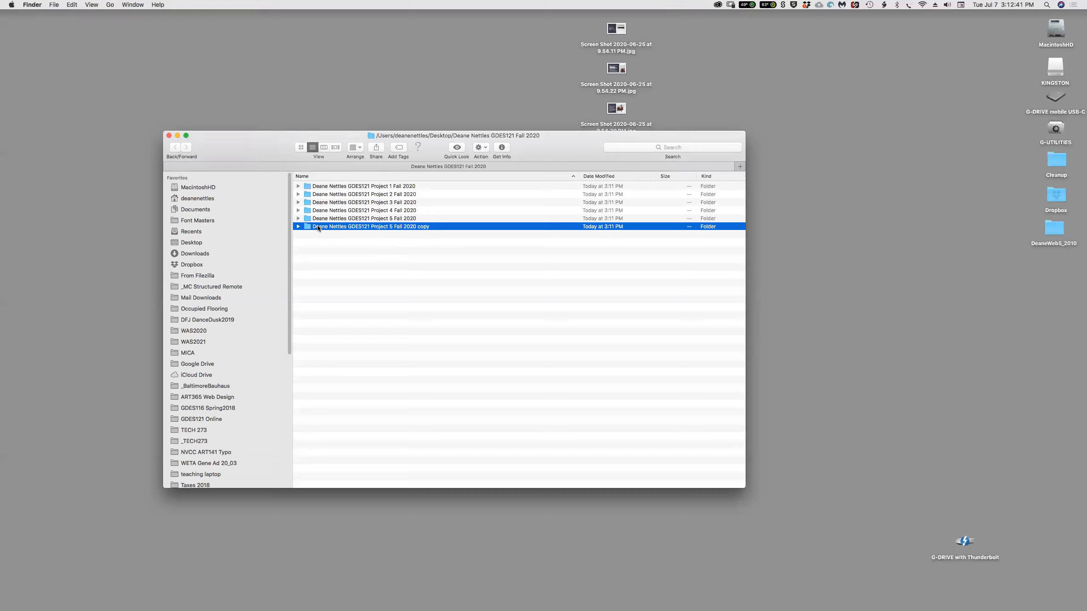
pyautogui.click(394, 226)
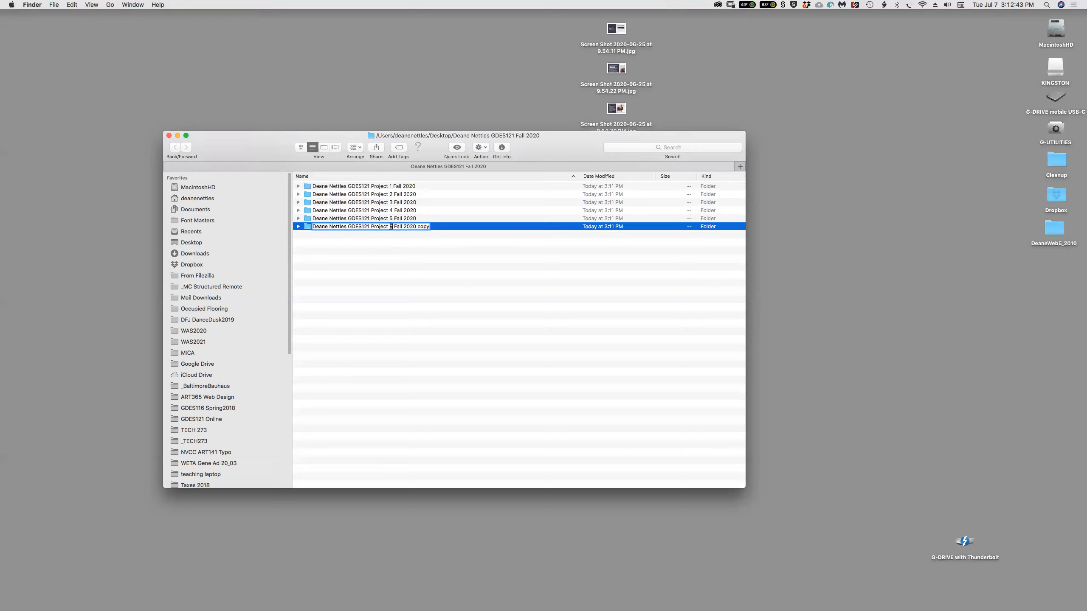
pyautogui.press('BackSpace')
pyautogui.write('6')
pyautogui.moveTo(416, 227); pyautogui.dragTo(439, 230)
pyautogui.press('BackSpace')
pyautogui.press('Return')
# Step: Duplicate the Project 6 folder and rename the copy for Project 7, removing the word "copy" from its name
pyautogui.press('super+d')
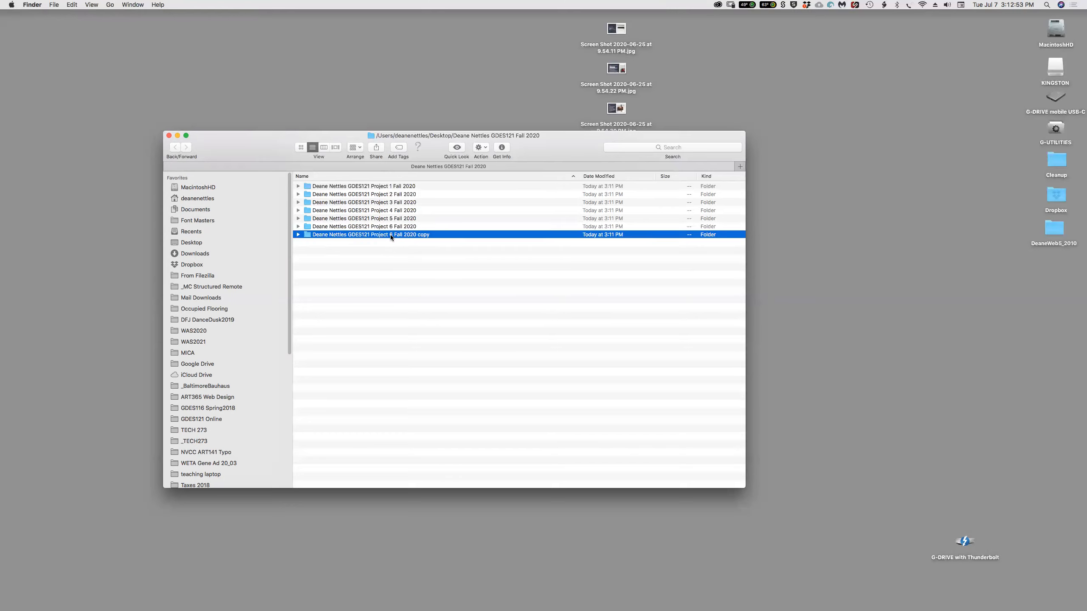
pyautogui.press('Return')
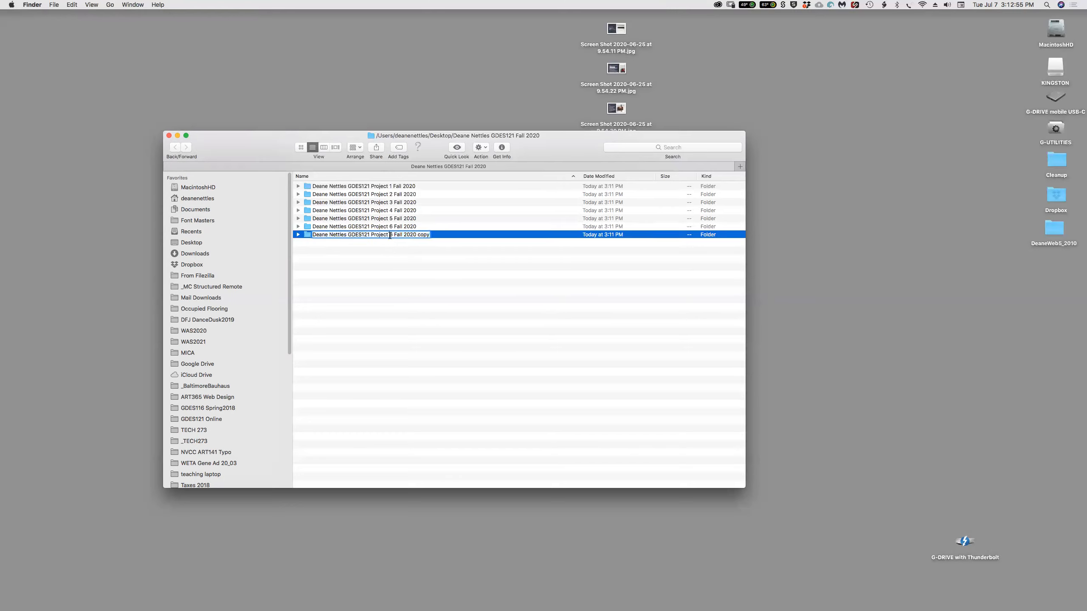
pyautogui.doubleClick(391, 235)
pyautogui.write('7')
pyautogui.press('BackSpace')
pyautogui.press('Return')
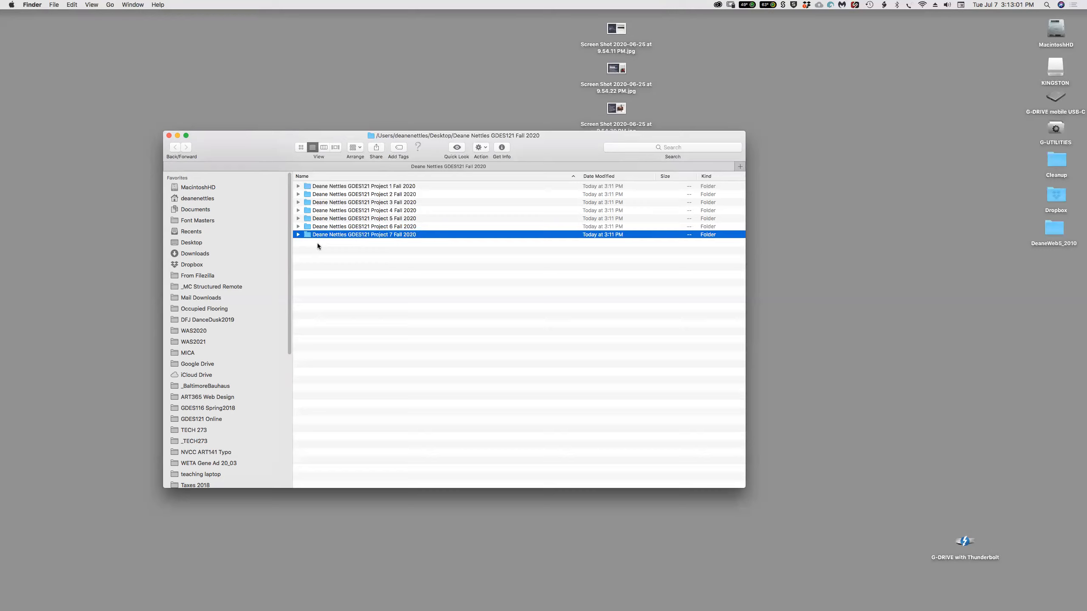
# Step: Duplicate the Project 7 folder and rename the copy for Project 8, removing the word "copy" from its name
pyautogui.press('super+d')
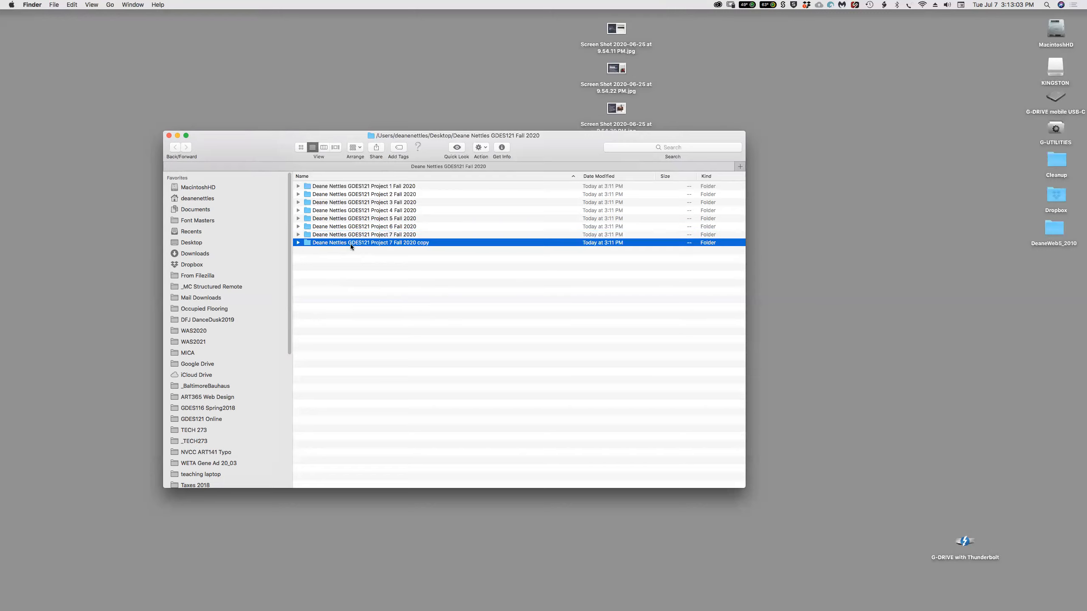
pyautogui.click(385, 243)
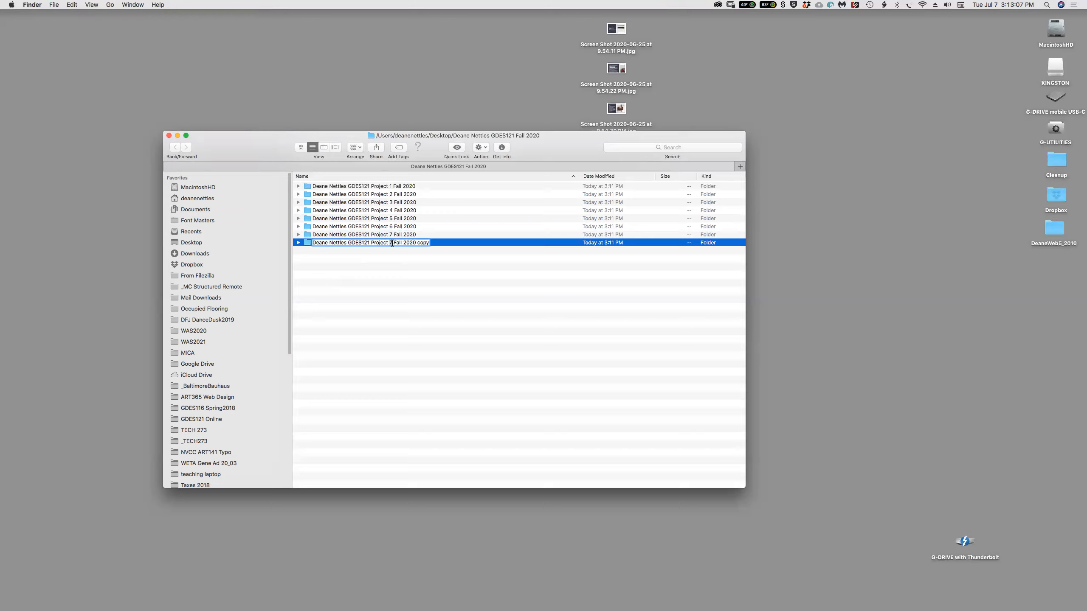
pyautogui.doubleClick(391, 242)
pyautogui.write('8')
pyautogui.moveTo(416, 244); pyautogui.dragTo(438, 247)
pyautogui.press('Return')
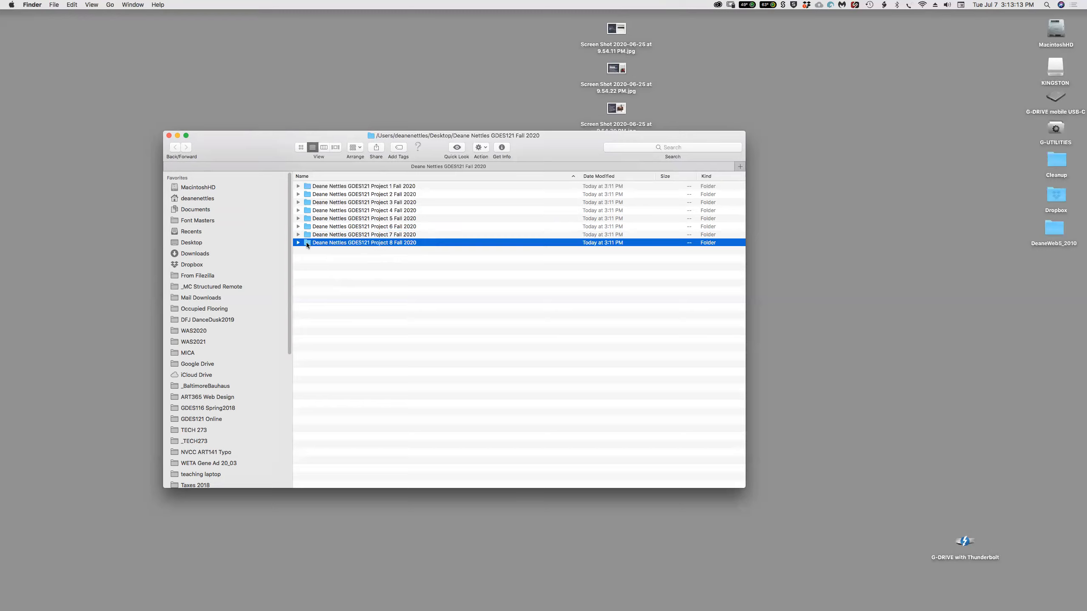
# Step: Duplicate the Project 8 folder and rename the copy for Project 9, removing the word "copy" from its name
pyautogui.press('super+d')
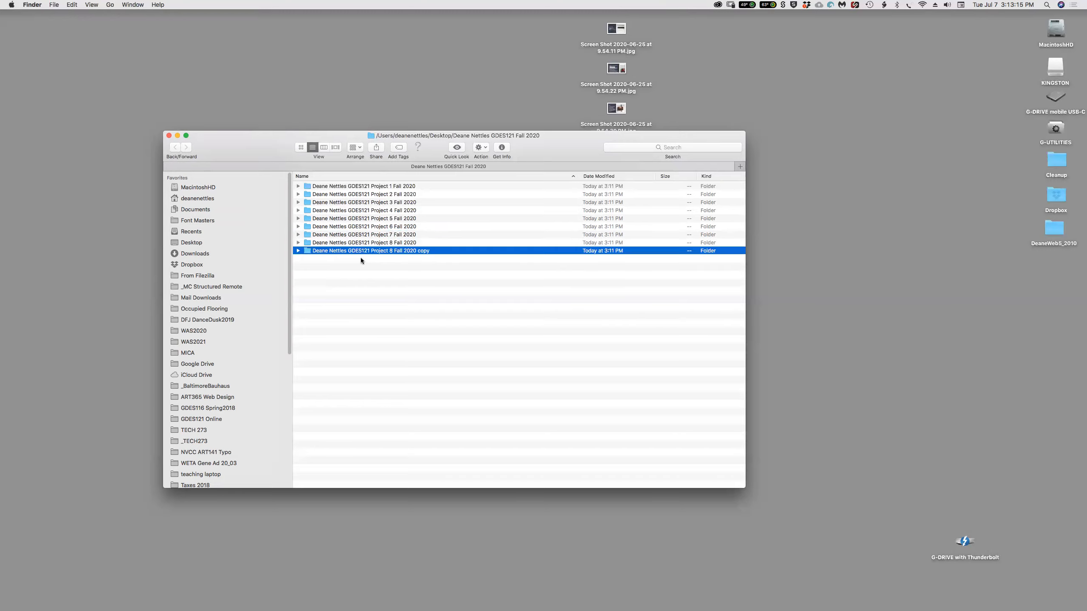
pyautogui.click(386, 250)
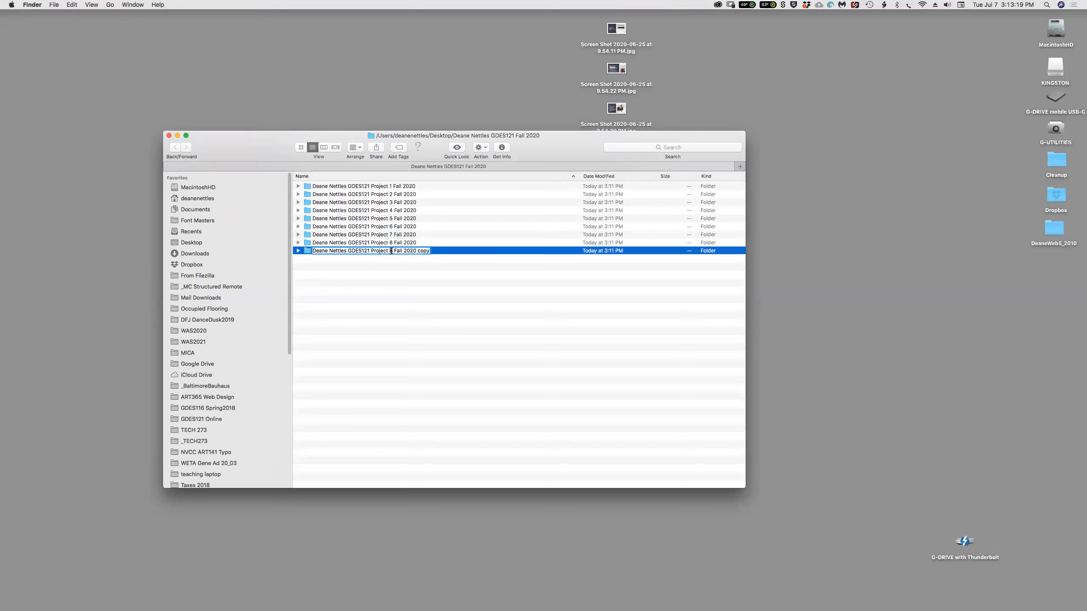
pyautogui.doubleClick(391, 251)
pyautogui.write('9')
pyautogui.moveTo(416, 251); pyautogui.dragTo(439, 258)
pyautogui.press('Return')
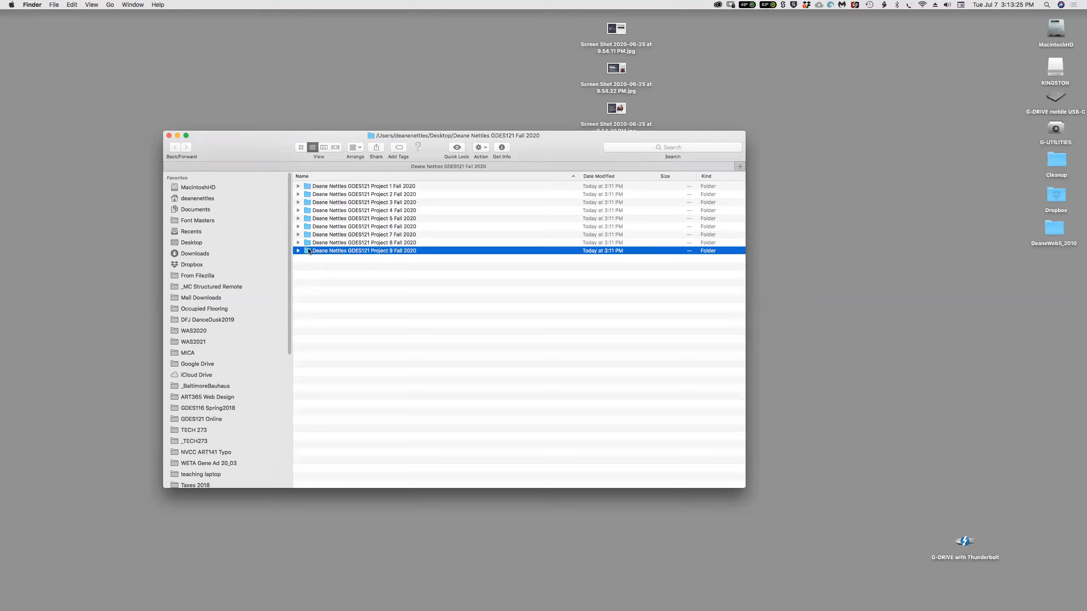
# Step: Duplicate the Project 9 folder and rename the copy for Project 10, removing the word "copy" from its name
pyautogui.press('super+d')
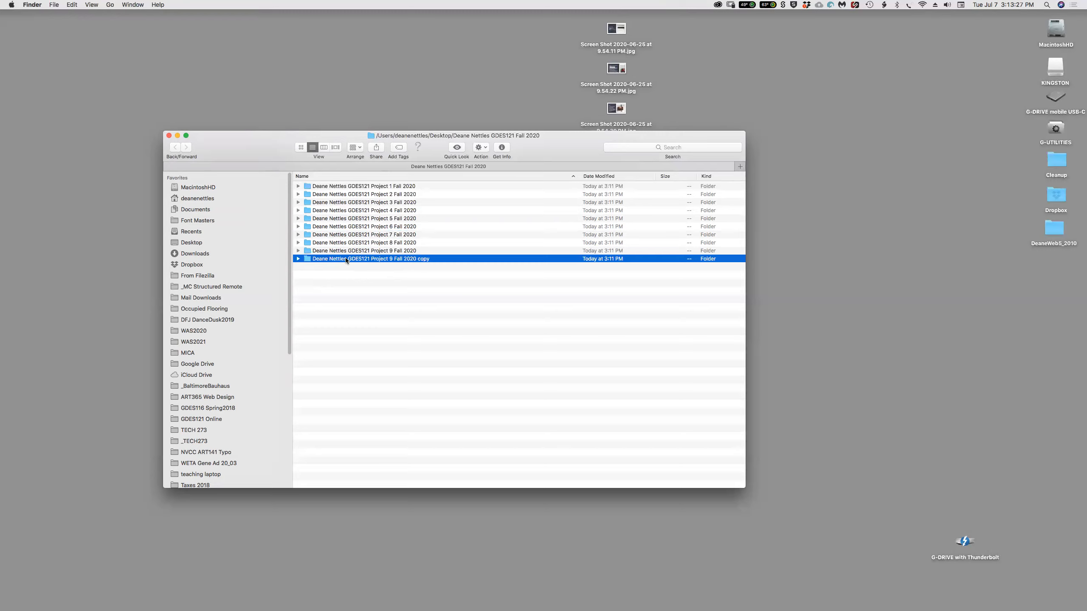
pyautogui.press('Return')
pyautogui.click(347, 260)
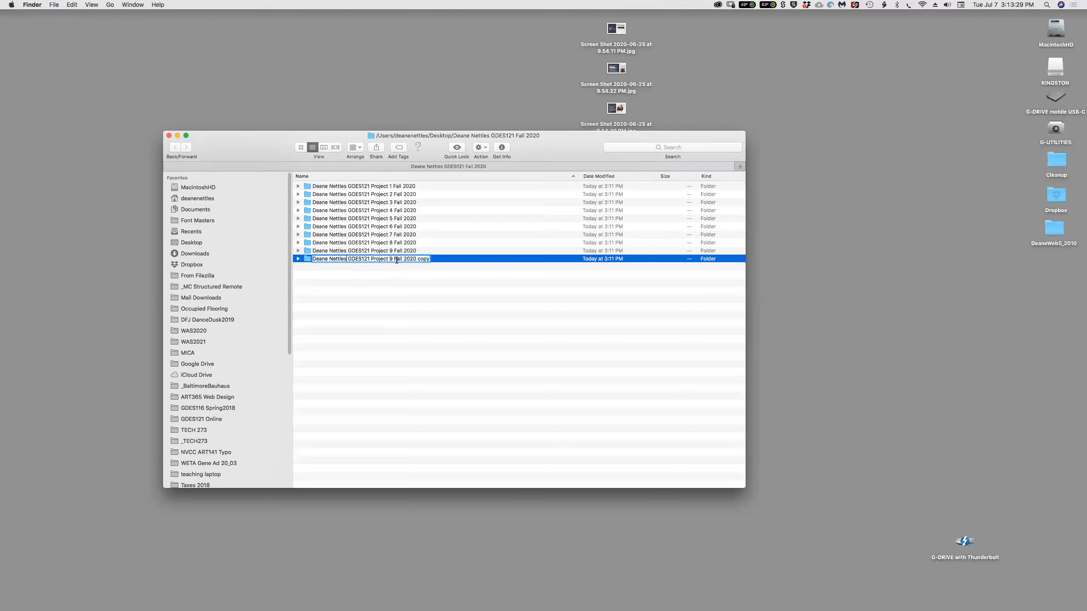
pyautogui.click(391, 258)
pyautogui.press('BackSpace')
pyautogui.write('10')
pyautogui.moveTo(417, 259); pyautogui.dragTo(437, 264)
pyautogui.press('Return')
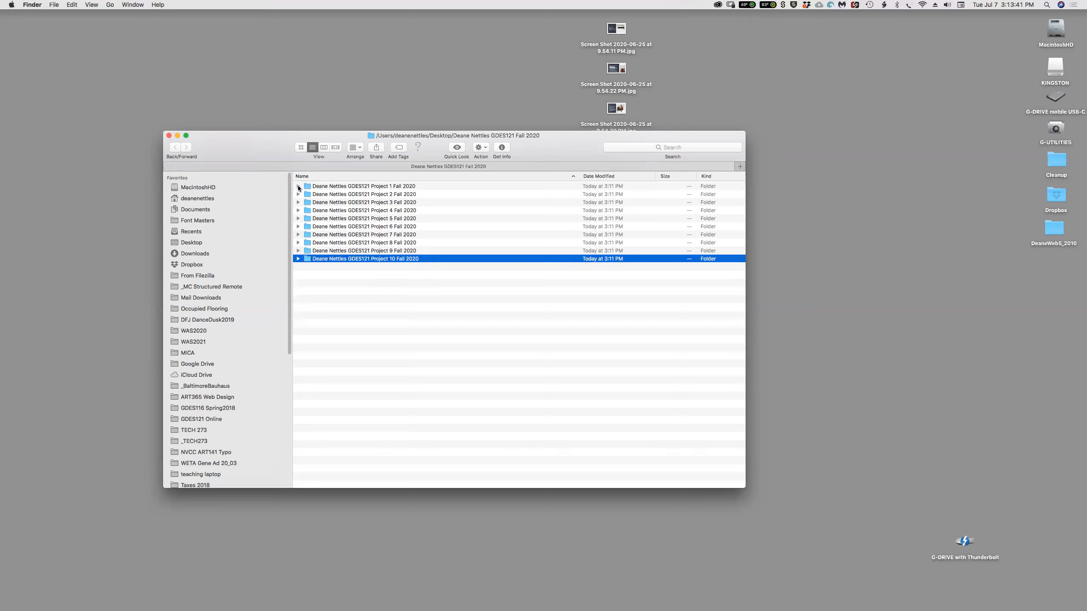
# Step: Move the four desktop screenshots into the images folder inside Project 1, and return to the course folder
pyautogui.moveTo(576, 138); pyautogui.dragTo(598, 187)
pyautogui.moveTo(587, 22); pyautogui.dragTo(638, 154)
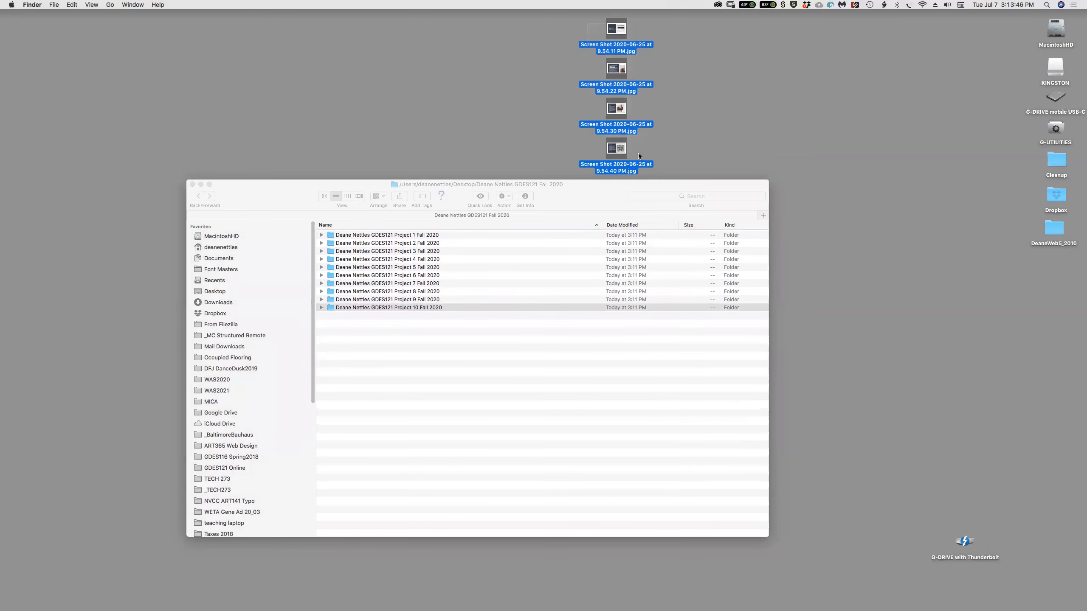
pyautogui.click(322, 235)
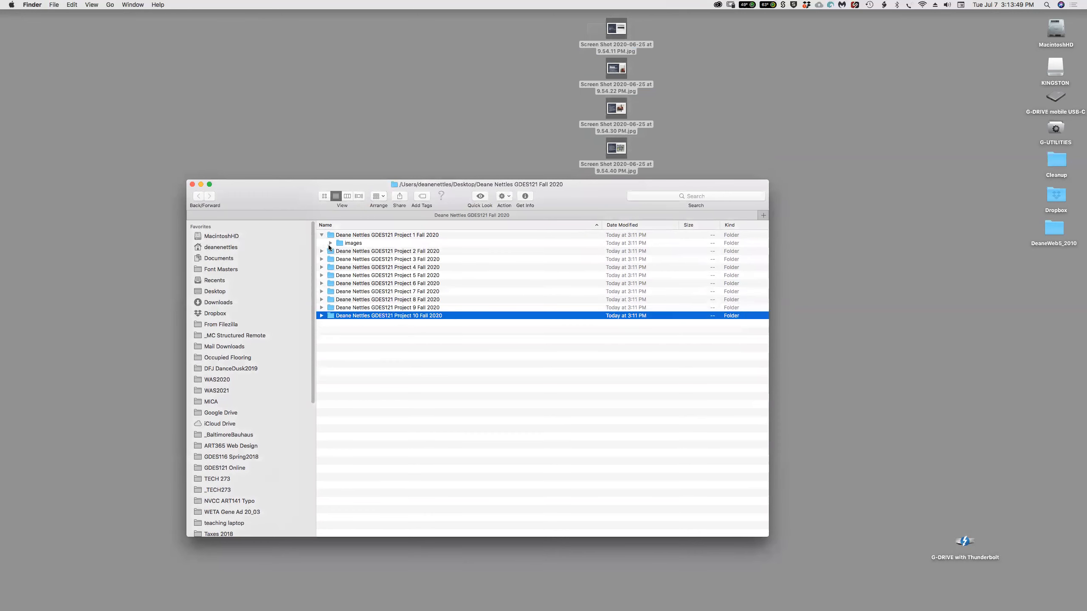
pyautogui.click(330, 243)
pyautogui.moveTo(608, 49); pyautogui.dragTo(432, 282)
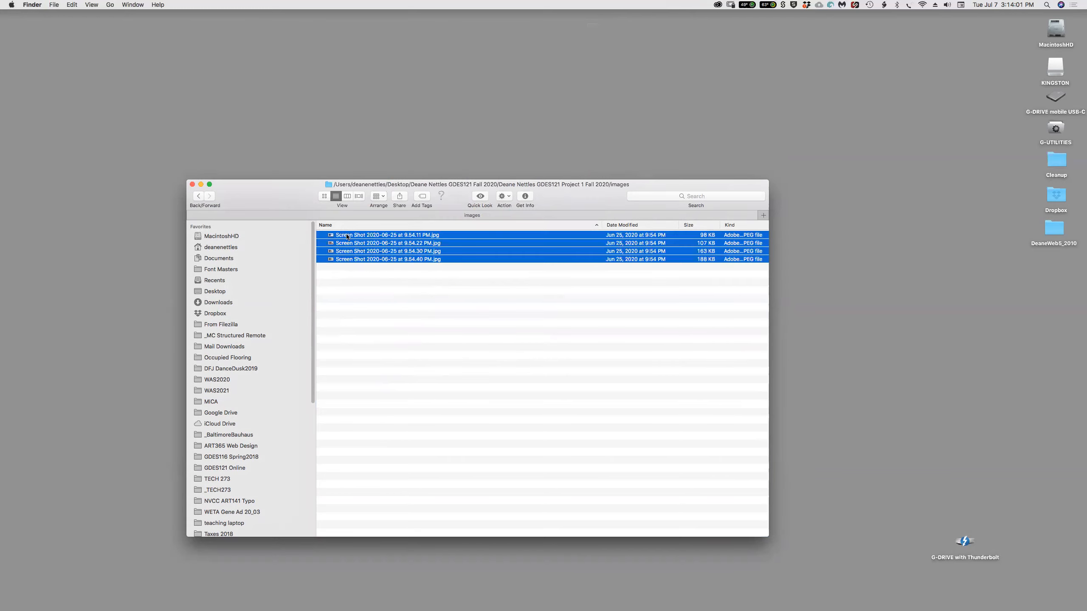
pyautogui.click(197, 196)
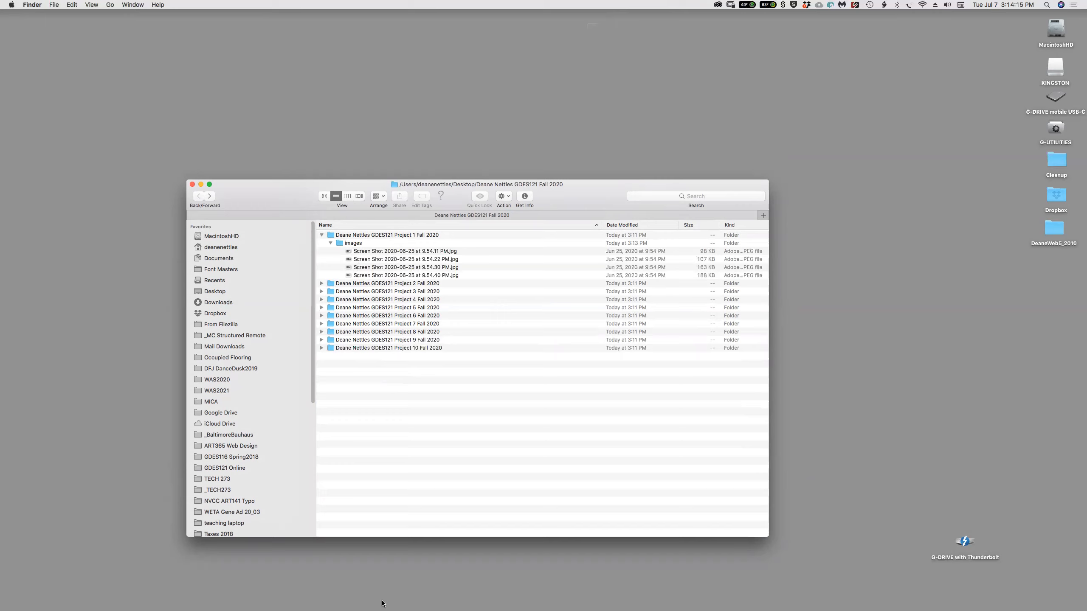
# Step: Switch to Microsoft PowerPoint, create a blank presentation, and move its window higher on the desktop
pyautogui.moveTo(366, 607)
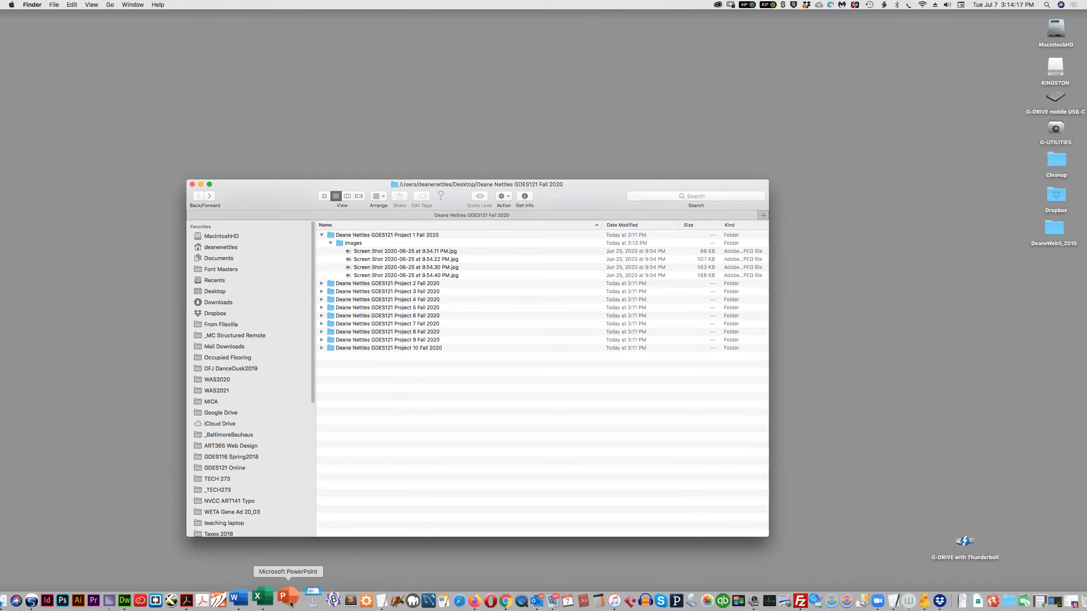
pyautogui.click(324, 569)
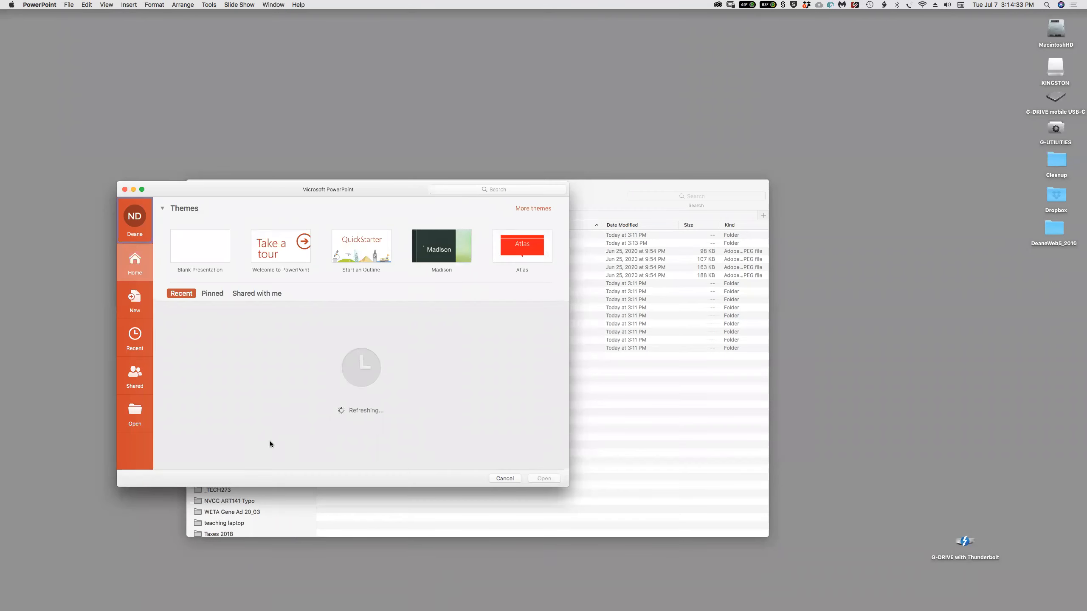
pyautogui.click(182, 246)
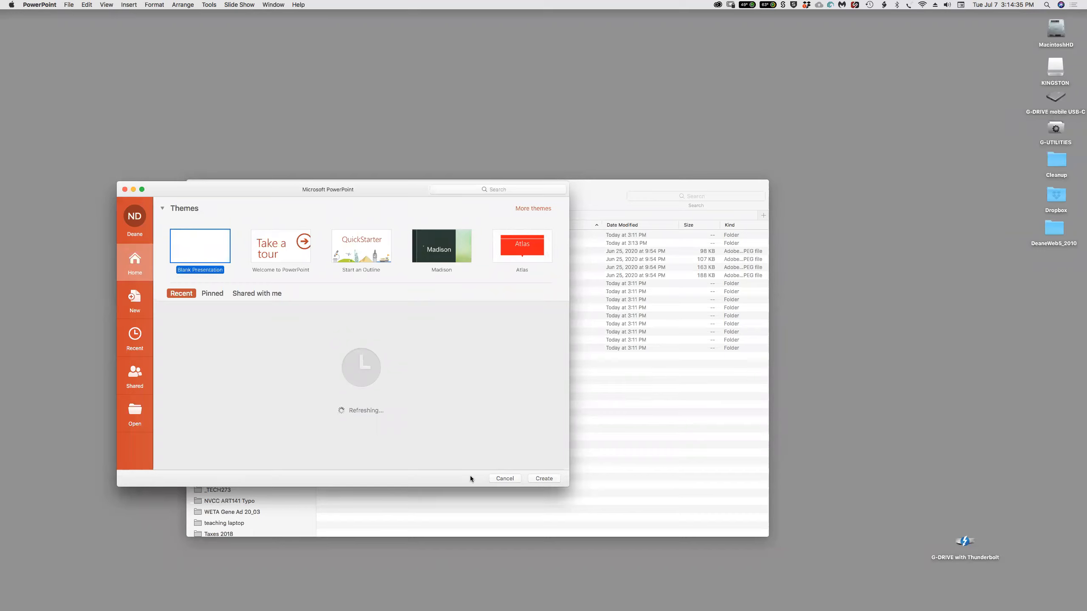
pyautogui.click(538, 481)
pyautogui.click(538, 479)
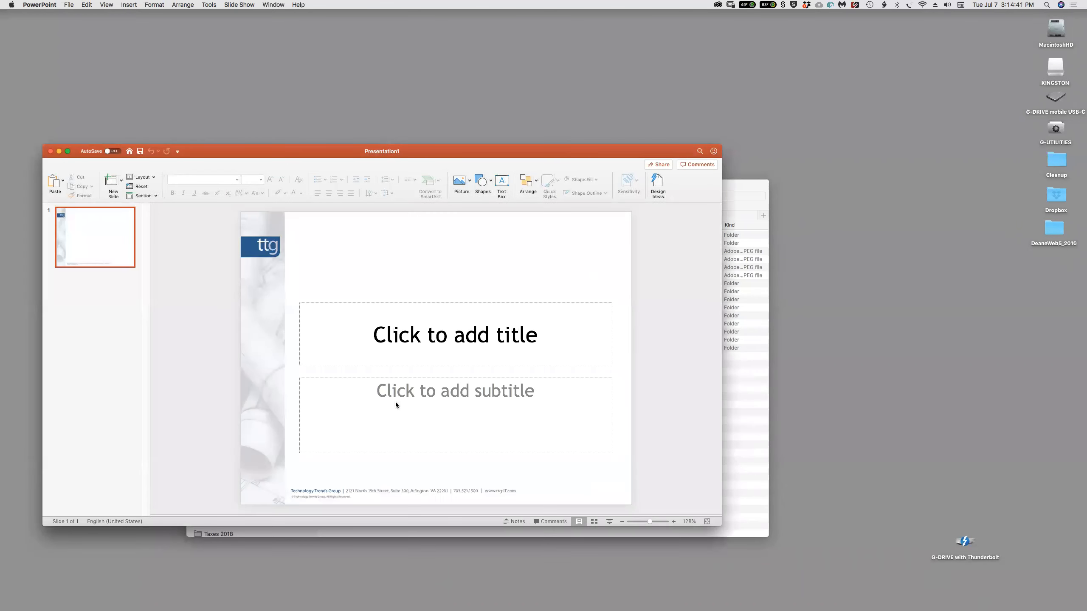
pyautogui.moveTo(304, 154); pyautogui.dragTo(318, 83)
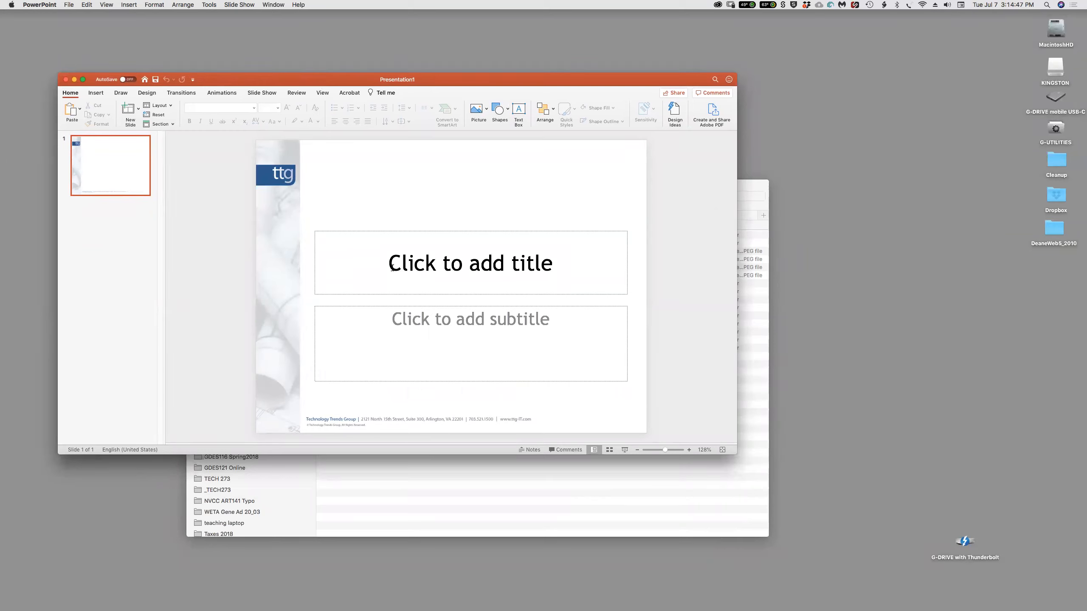
# Step: Fill in the title slide with the title "Project 1" and a subtitle of the student's full name above "GDES121"
pyautogui.click(428, 262)
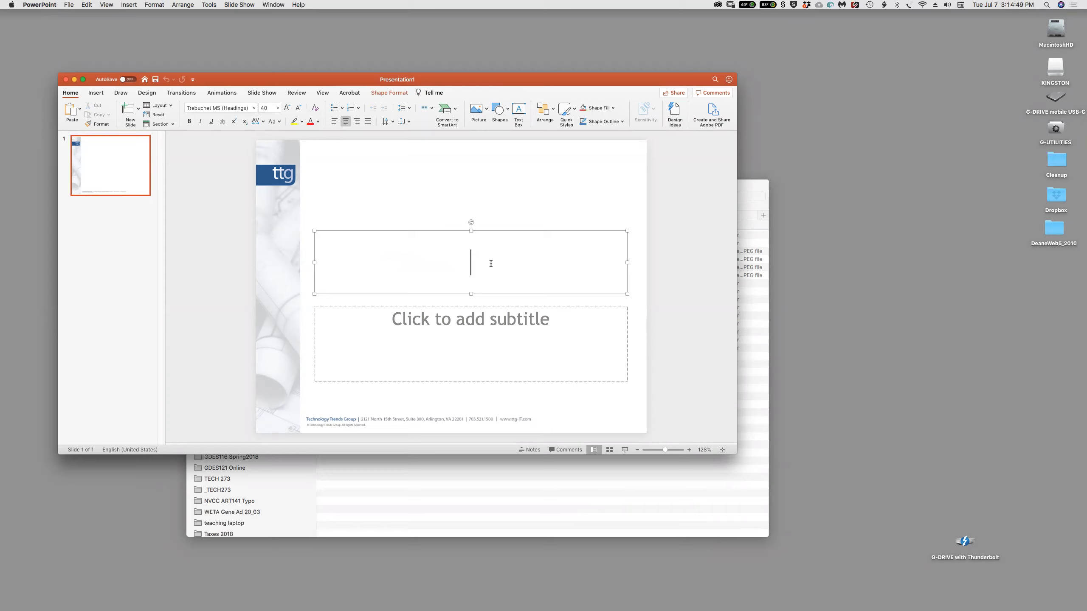
pyautogui.write('Project')
pyautogui.write('1')
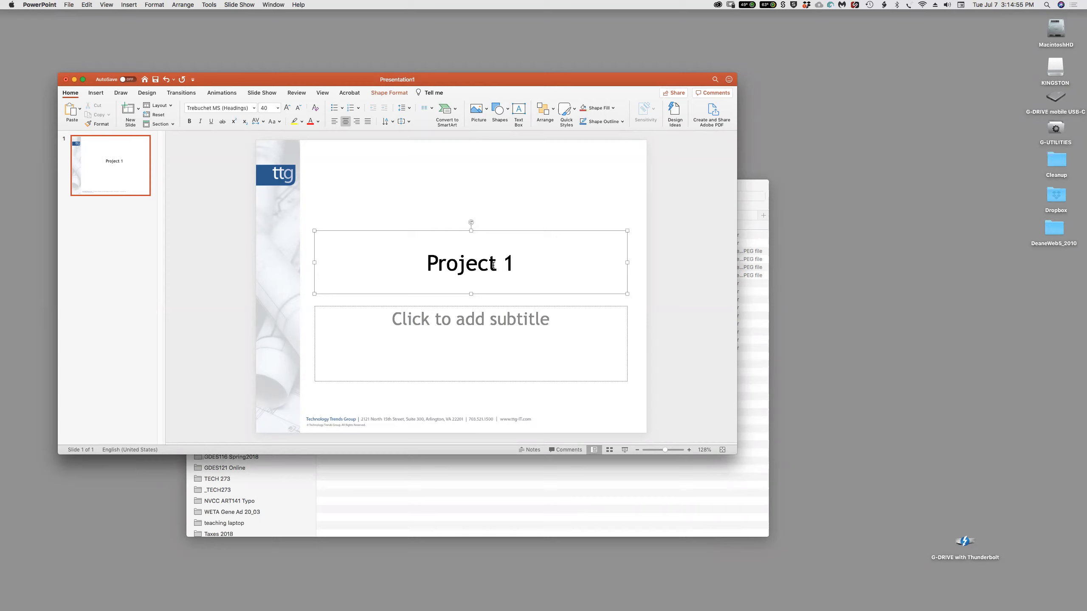
pyautogui.click(395, 322)
pyautogui.write('Deane Nettles ')
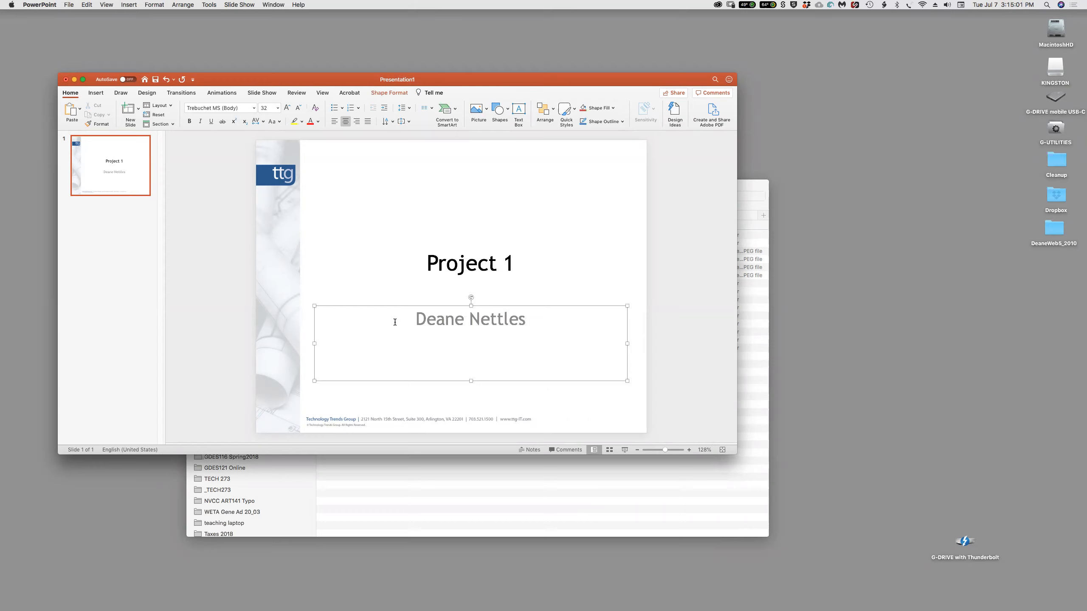
pyautogui.write('GDES121')
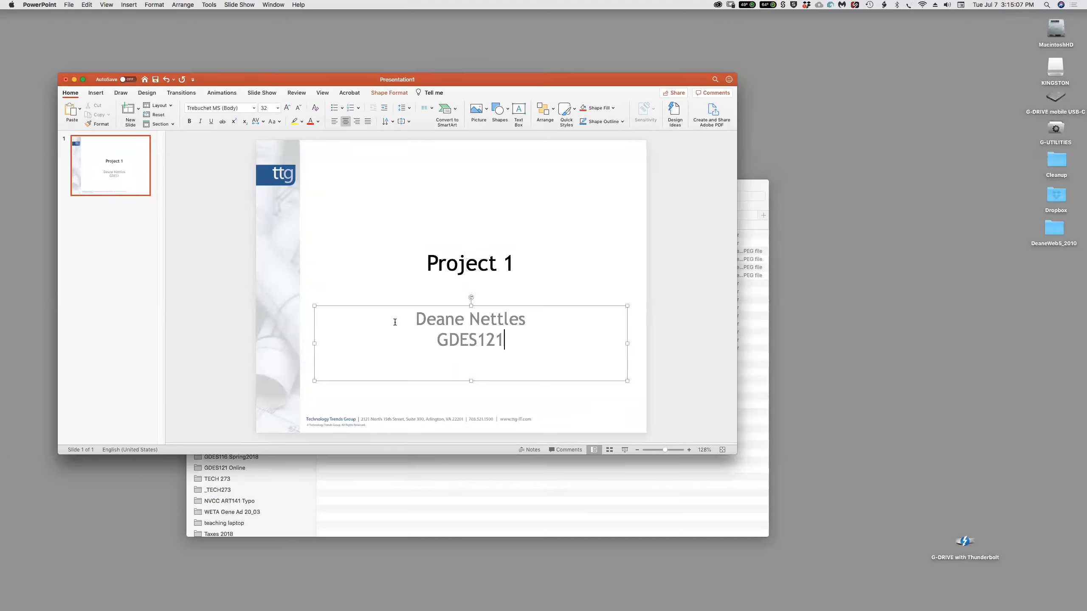